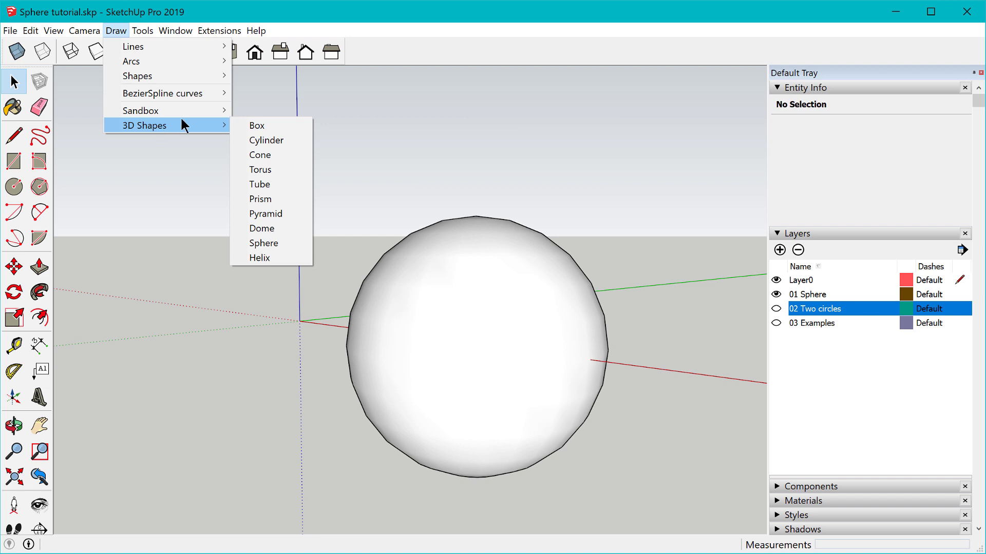
Create a 3D sphere at the origin with the default radius and 4 segments per 90 degrees.
left_click(293, 244)
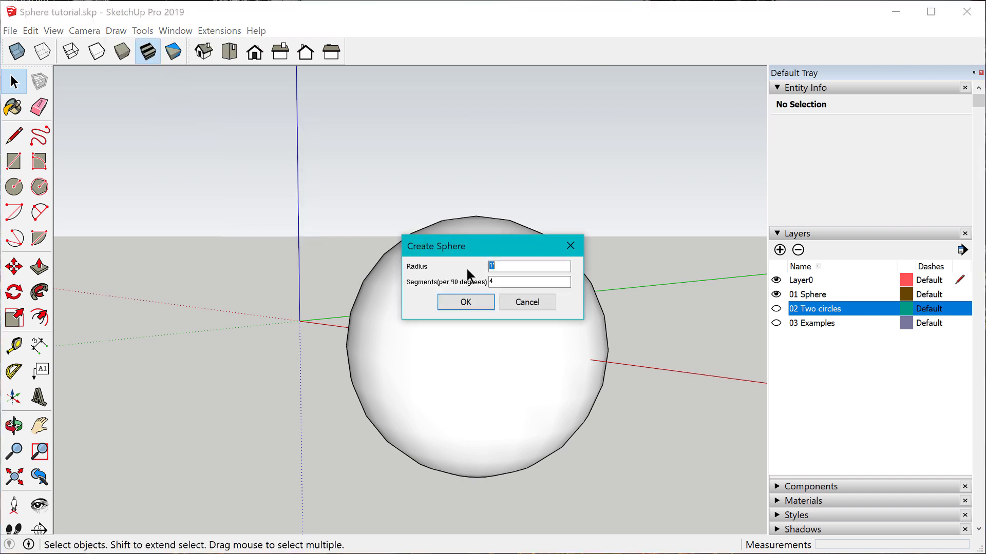
left_click(465, 302)
middle_click_drag(356, 348, 279, 352)
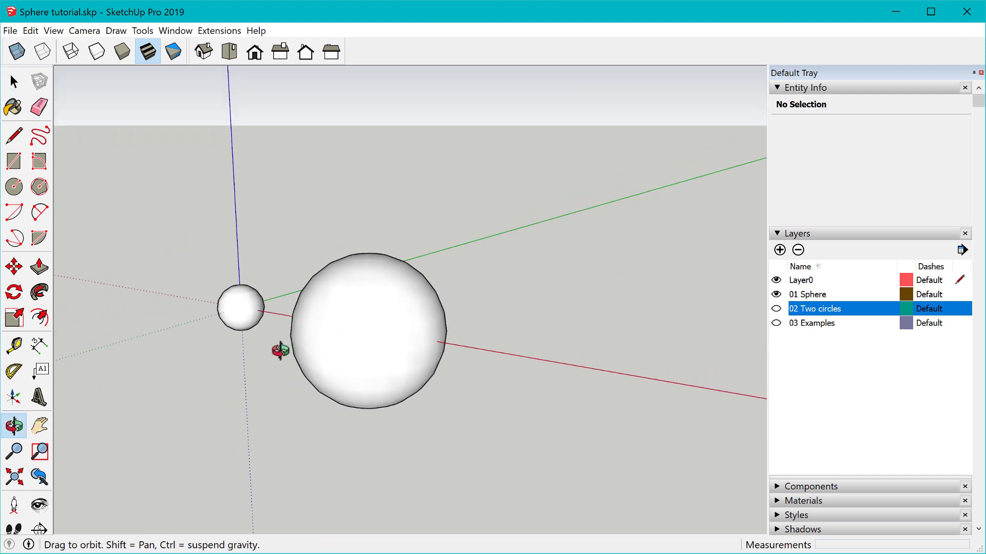
Show the 02 Two circles layer in the model.
left_click(775, 309)
middle_click_drag(638, 369, 594, 371)
scroll(645, 424, "up", 2)
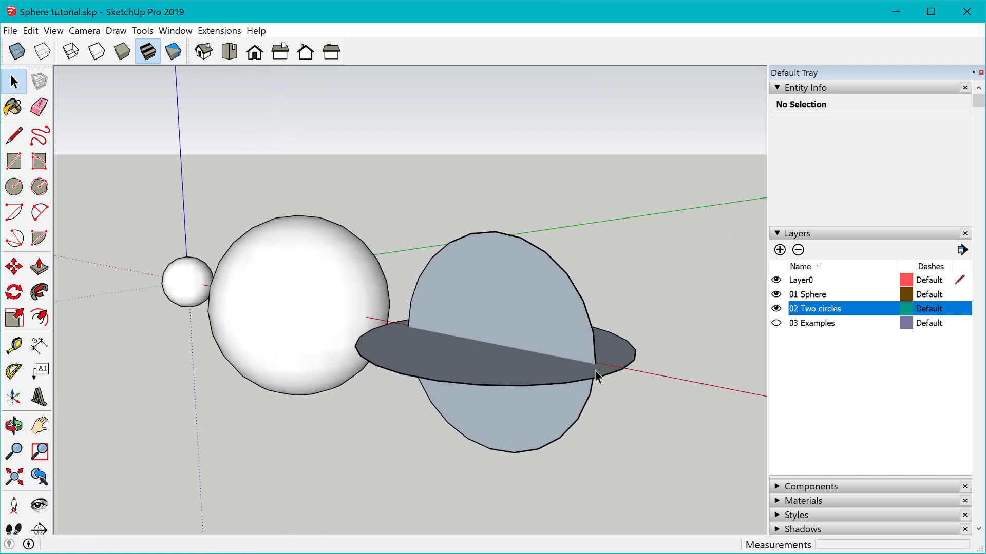
Sweep the vertical circle face around the horizontal disc with Follow Me.
left_click(495, 374)
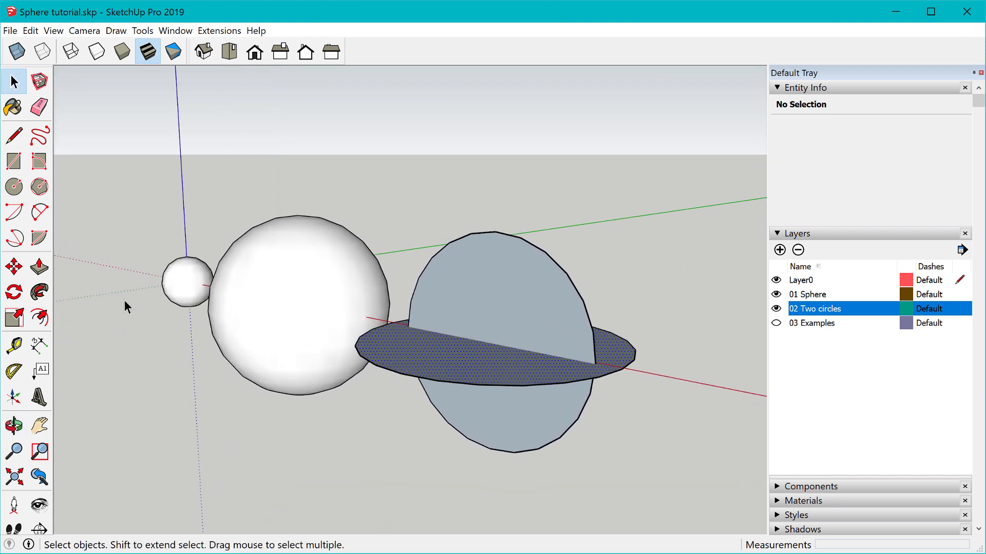
left_click(39, 292)
left_click(565, 292)
key("space")
middle_click_drag(594, 357, 616, 378)
left_click(626, 374)
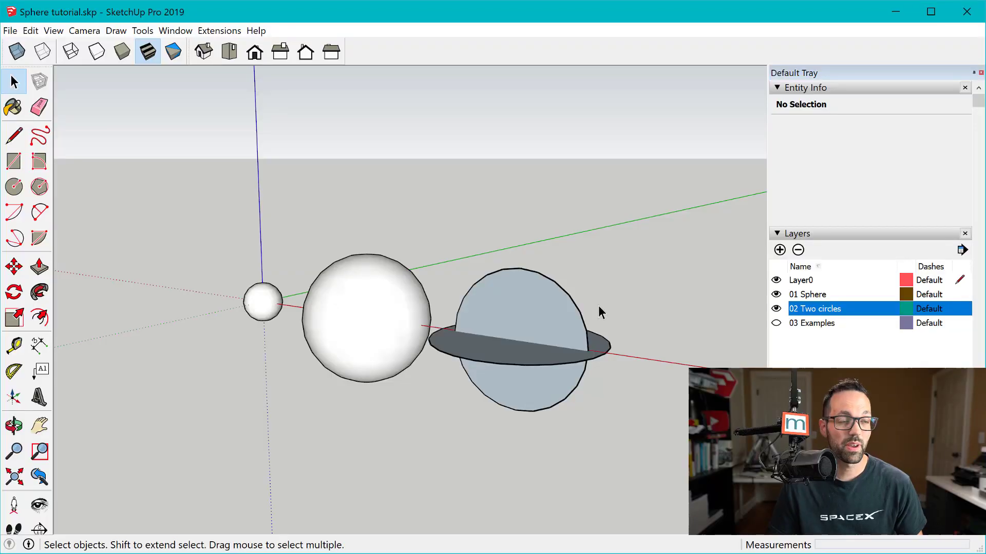
Check in the list of available toolbars that the Large Tool Set is enabled.
key("o")
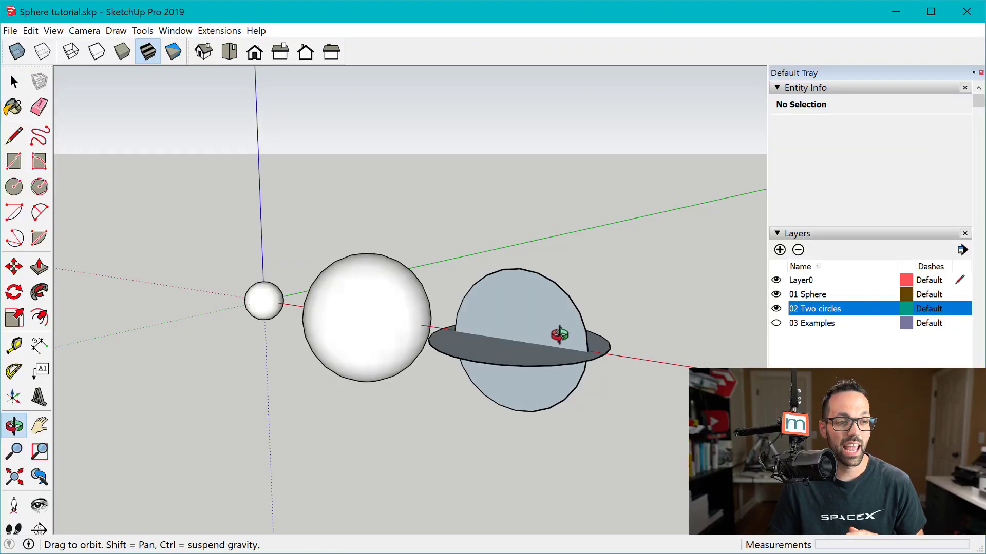
left_click_drag(557, 337, 444, 353)
key("space")
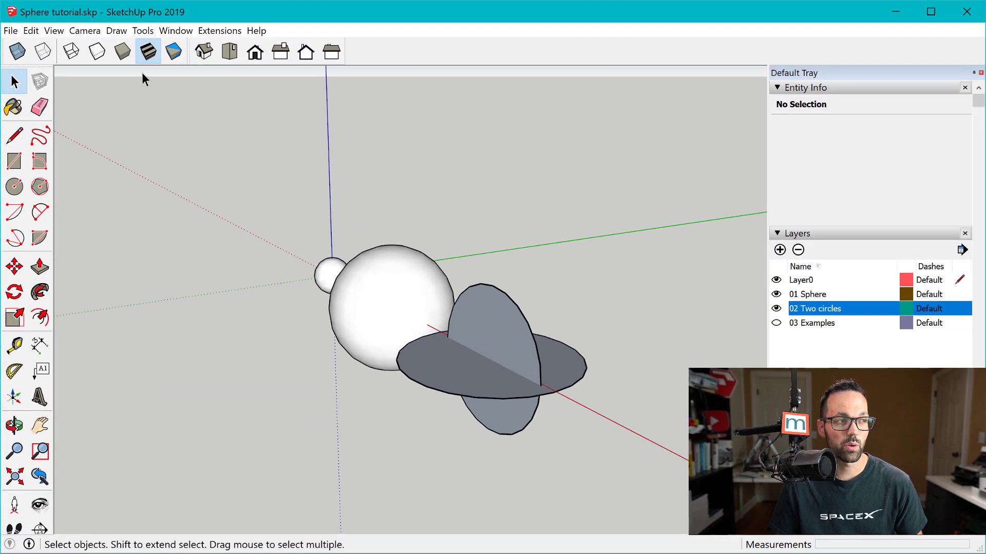
right_click(444, 57)
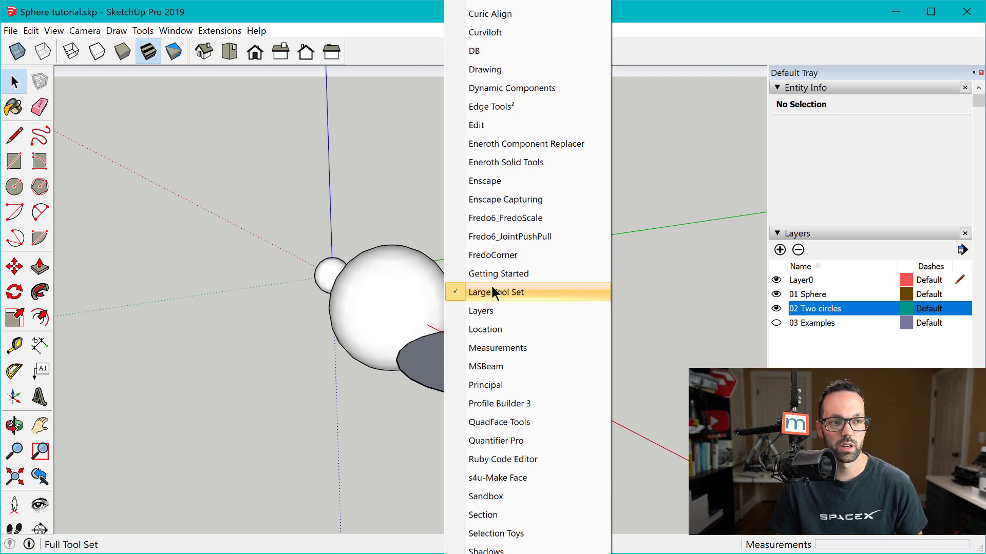
left_click(239, 204)
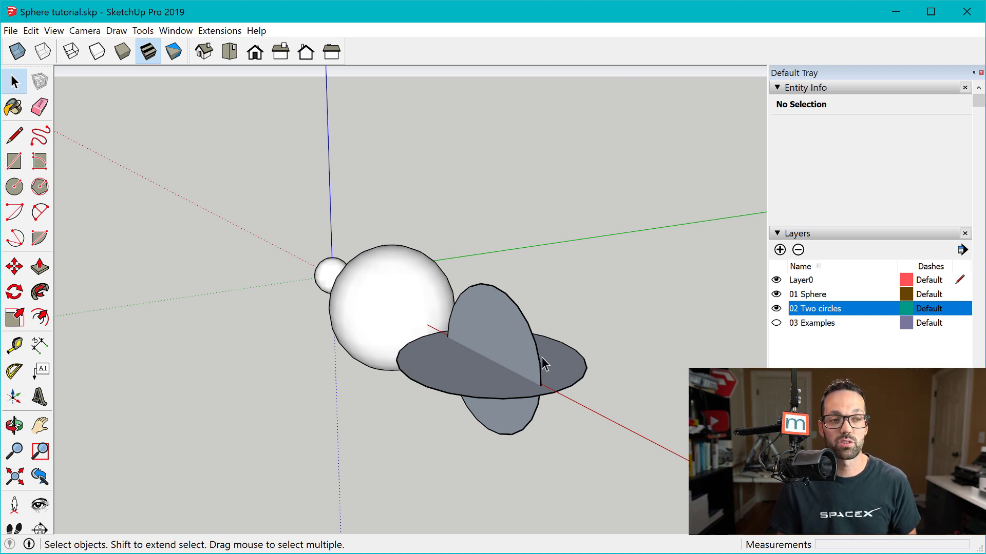
Examine the two perpendicular circles from several angles, inspecting the horizontal circle's edge and the vertical circle's face.
middle_click_drag(535, 399, 583, 447)
scroll(553, 392, "up", 3)
middle_click_drag(552, 392, 397, 273)
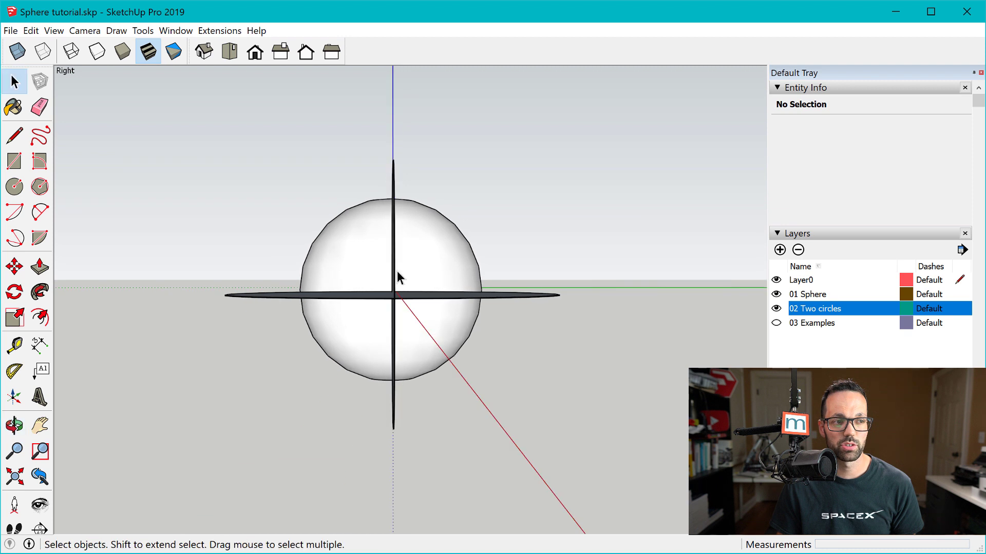
middle_click_drag(386, 319, 593, 334)
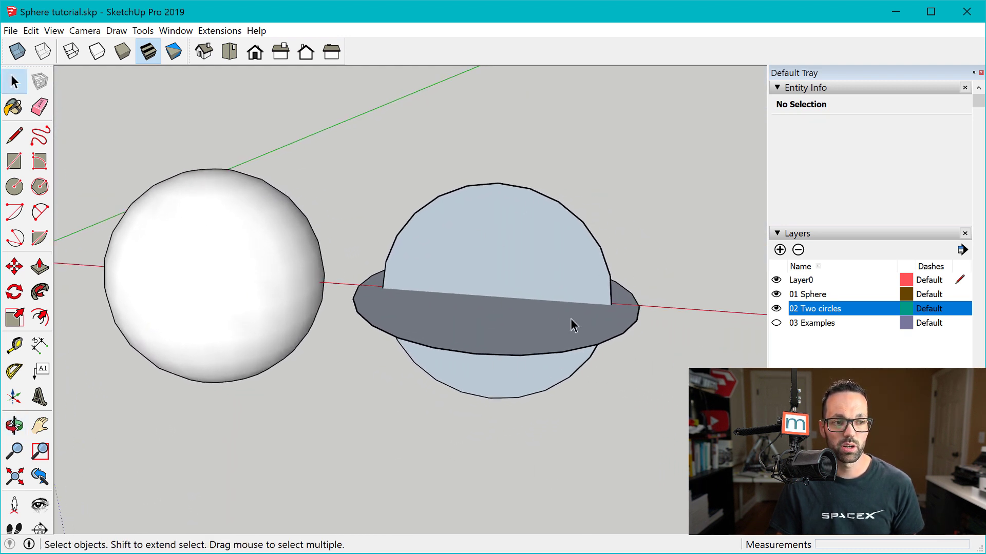
middle_click_drag(517, 390, 287, 312)
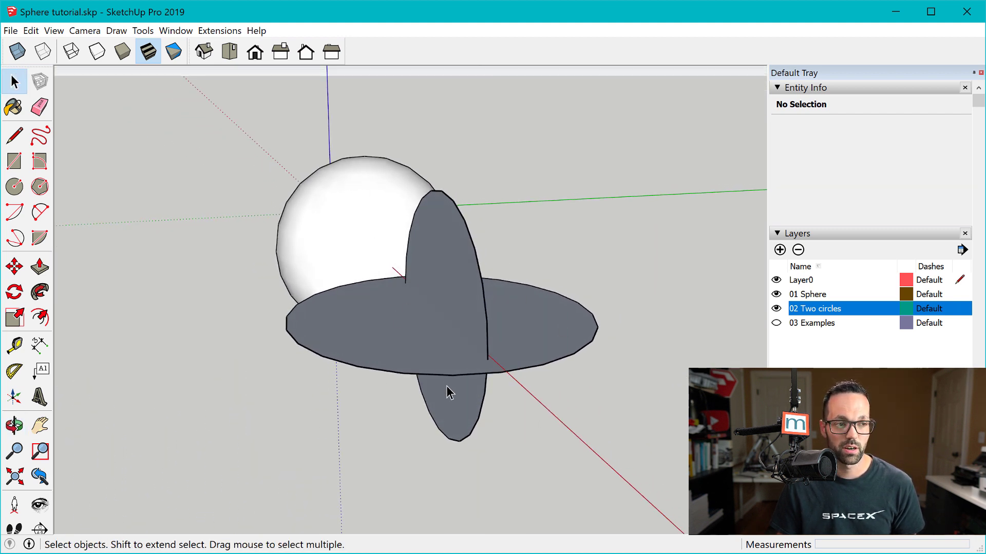
middle_click_drag(451, 373, 506, 396)
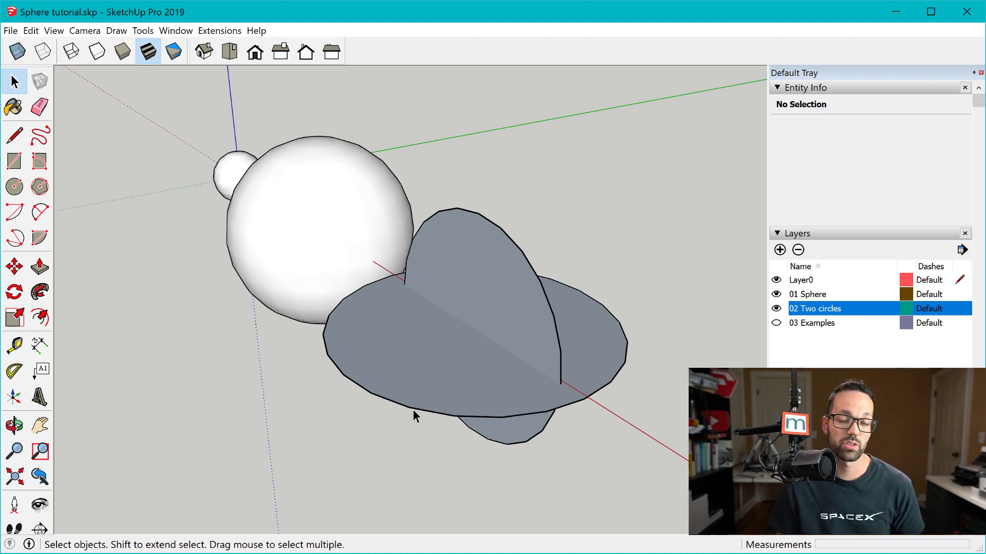
left_click(439, 417)
middle_click_drag(407, 385, 478, 393)
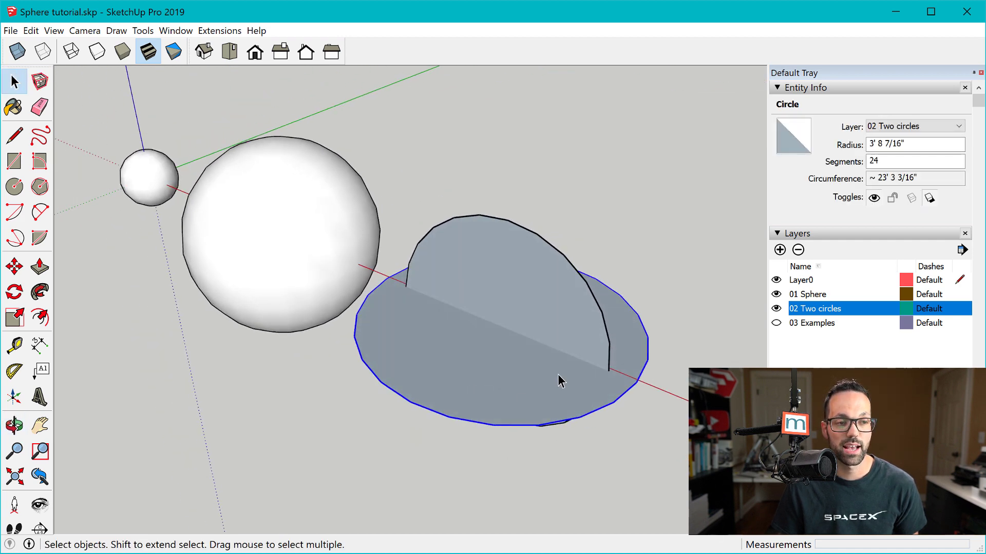
left_click(561, 319)
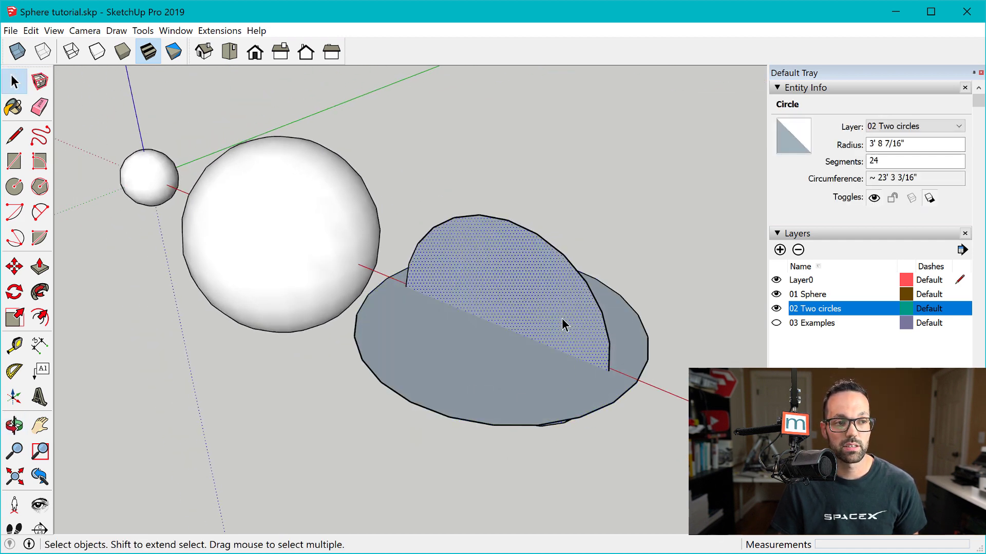
middle_click_drag(546, 334, 583, 329)
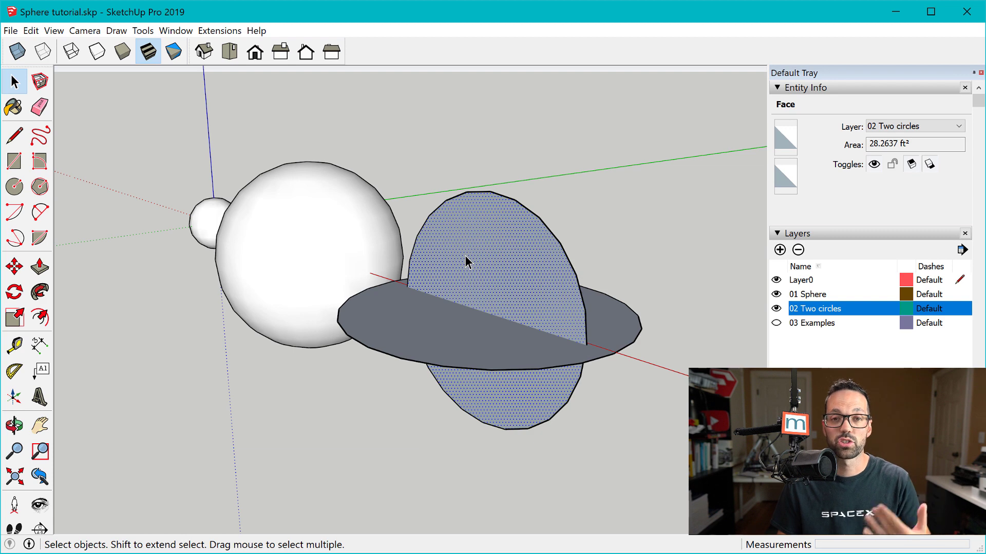
middle_click_drag(459, 240, 532, 353)
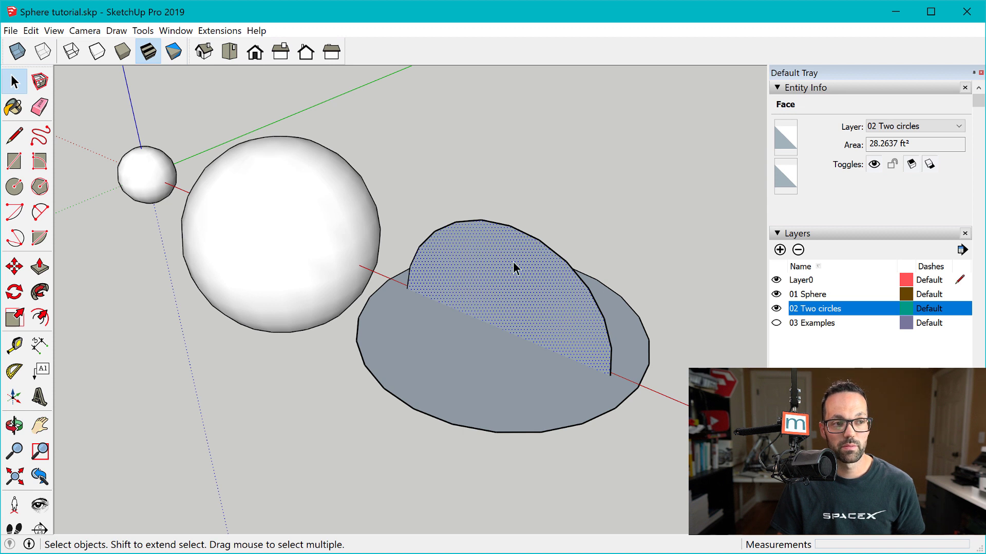
Use the horizontal circle's edge as the path and sweep the vertical circle face along it with Follow Me.
left_click(626, 399)
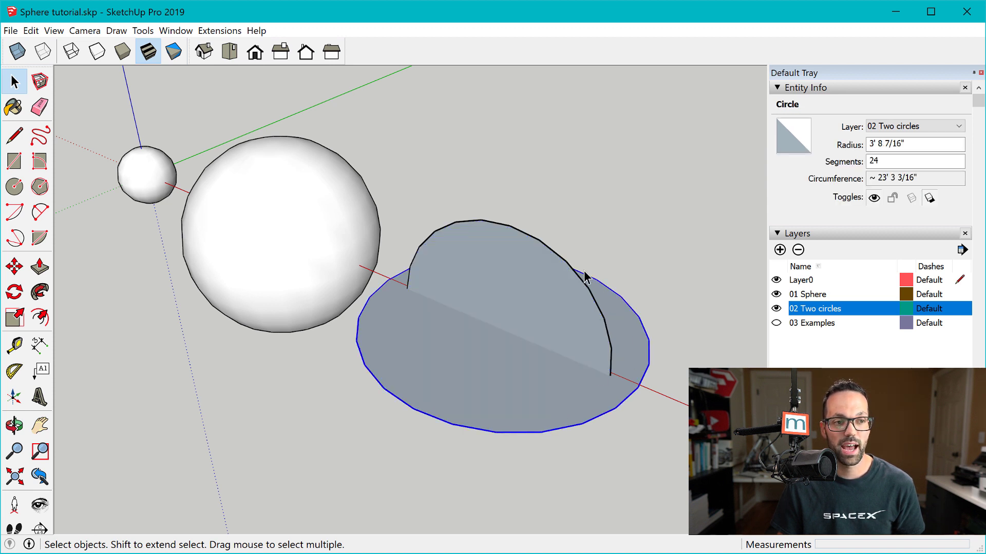
middle_click_drag(586, 278, 410, 277)
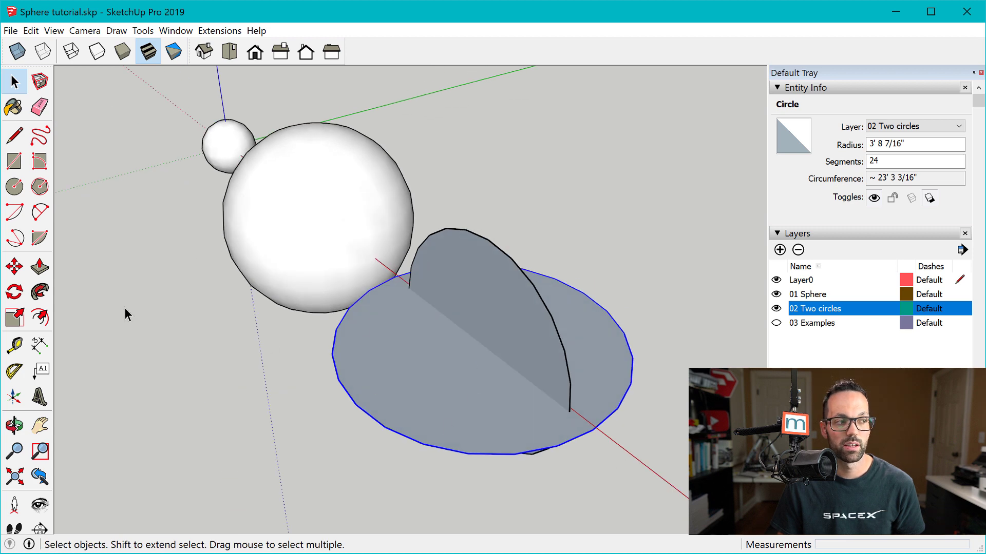
left_click(40, 291)
left_click(502, 319)
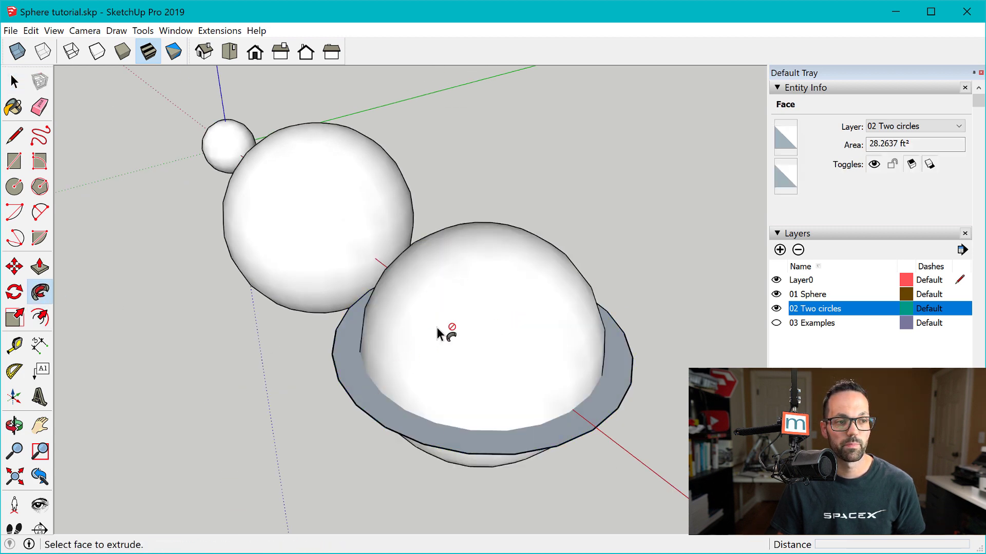
middle_click_drag(477, 380, 548, 353)
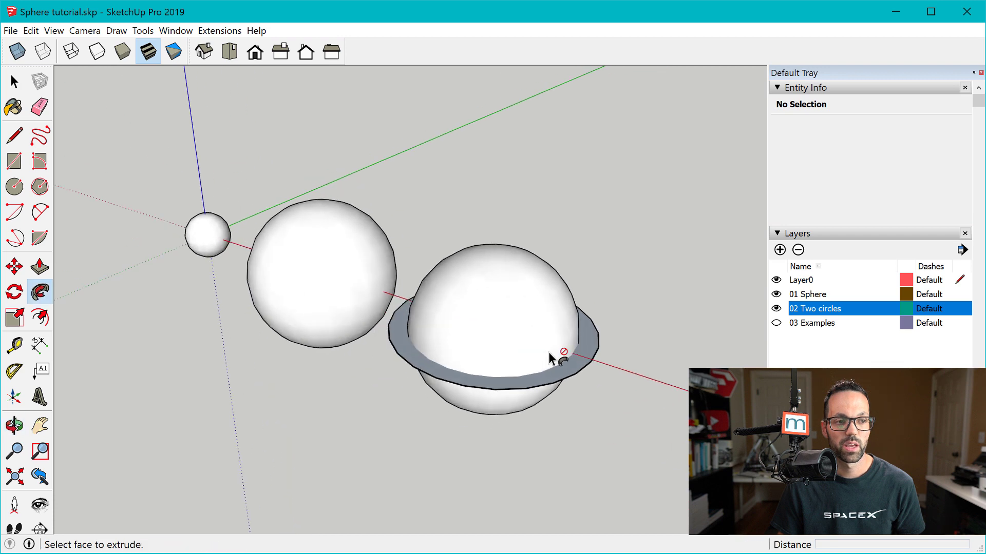
scroll(548, 352, "up", 2)
Delete the horizontal path circle surrounding the swept sphere.
key("space")
left_click(593, 374)
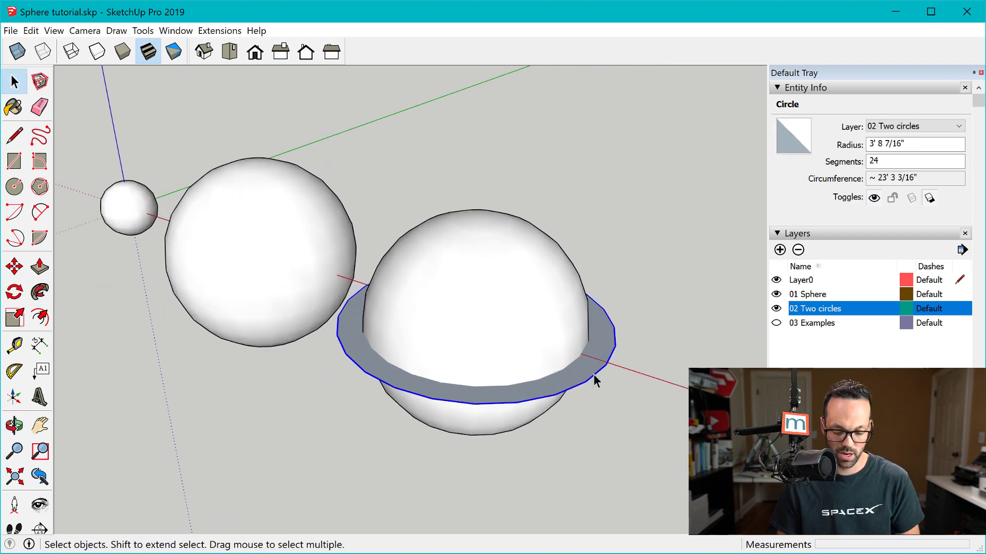
key("Delete")
middle_click_drag(551, 361, 522, 291)
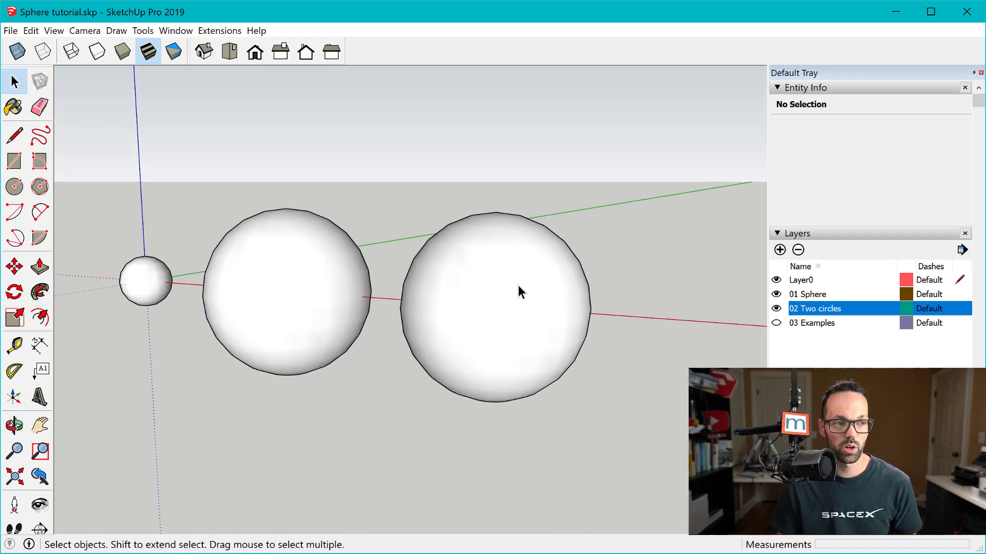
scroll(521, 291, "up", 2)
scroll(489, 351, "down", 1)
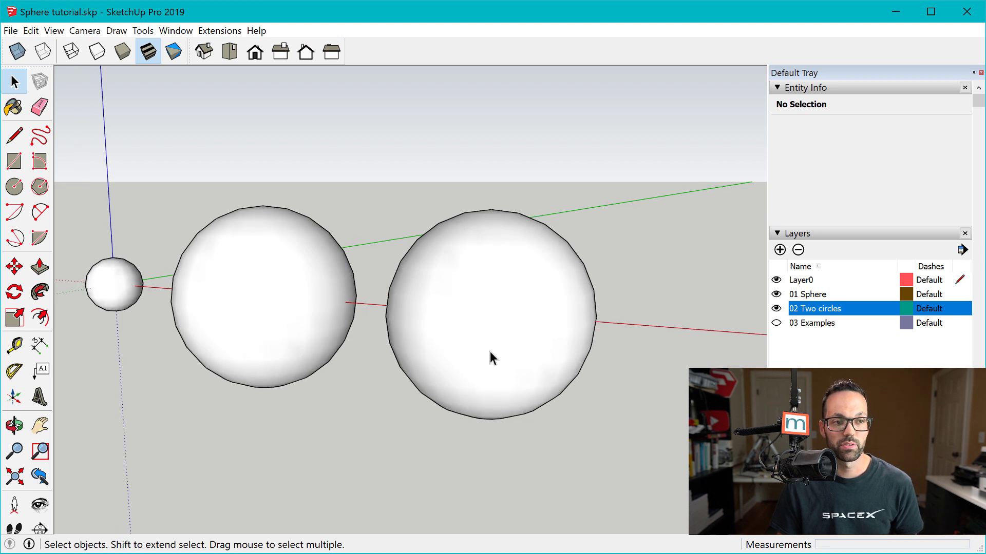
Undo the deletion of the path circle and the Follow Me sweep.
key("ctrl+z")
key("ctrl+z")
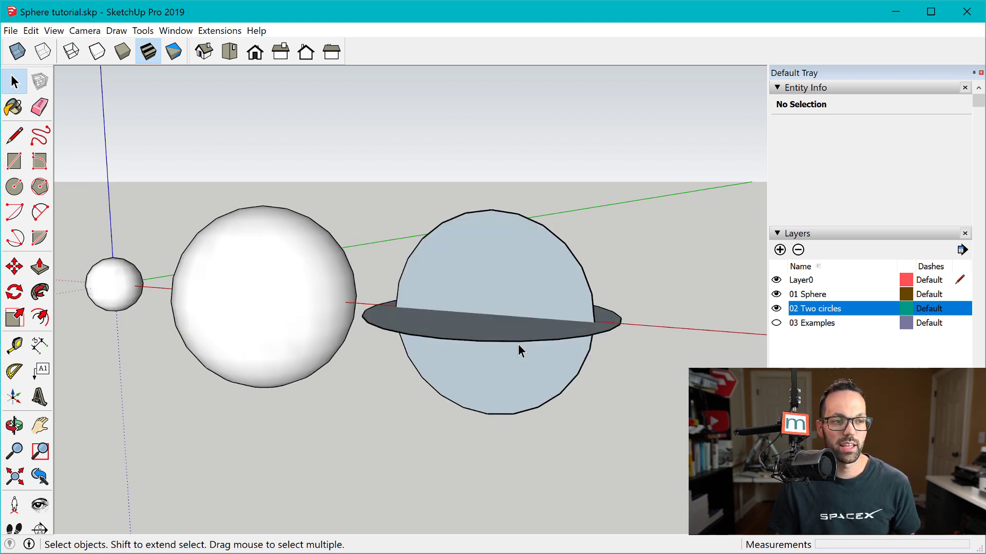
Draw a horizontal circle with a 4' radius, centred on the red axis beyond the two intersecting circles.
middle_click_drag(519, 345, 345, 398, "shift")
scroll(382, 324, "down", 2)
scroll(403, 357, "up", 3)
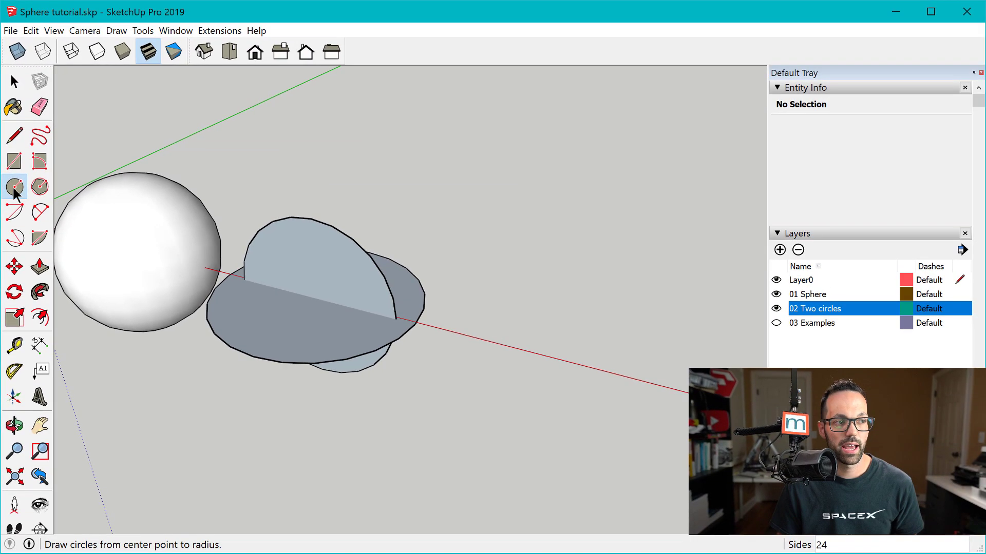
left_click(24, 187)
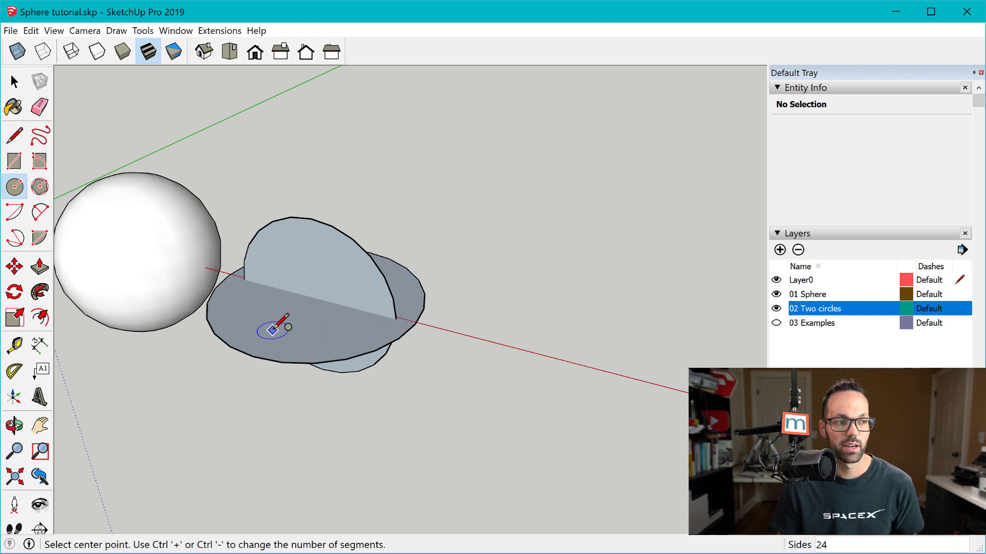
scroll(272, 329, "down", 3)
mouse_move(277, 325)
middle_mouse_down()
mouse_move(293, 318)
mouse_move(359, 356)
middle_mouse_up()
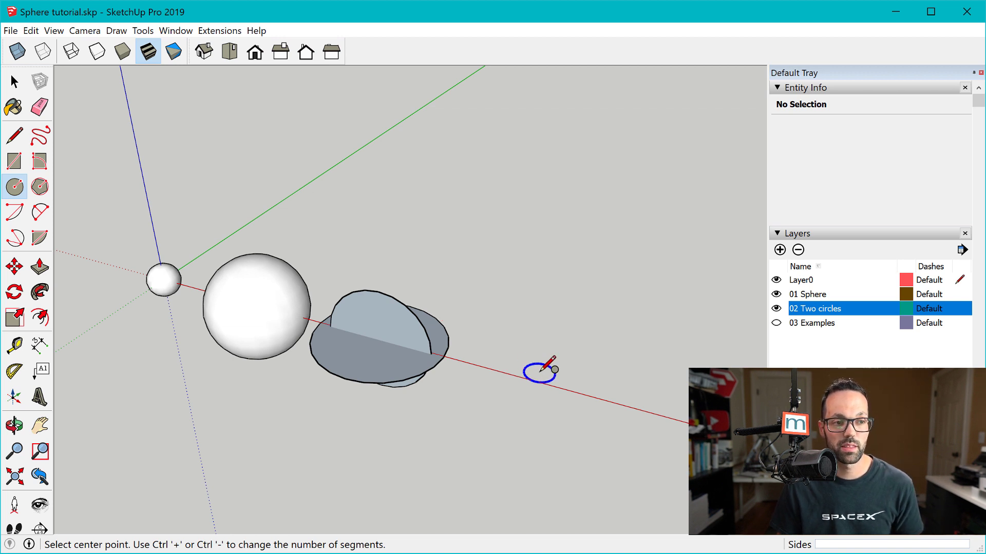
middle_click_drag(548, 367, 502, 363)
scroll(418, 334, "up", 3)
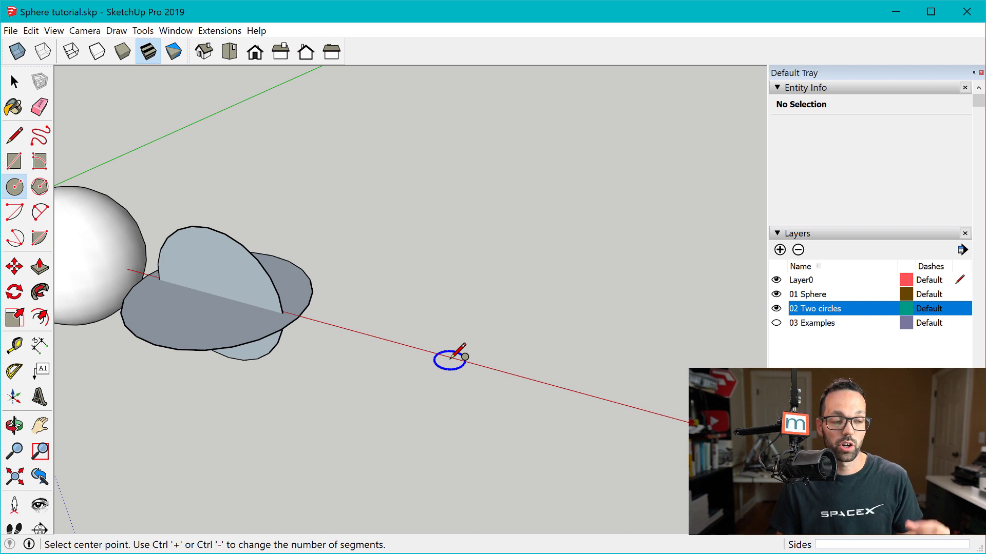
middle_click_drag(462, 346, 535, 176)
middle_click_drag(495, 203, 446, 360)
scroll(445, 359, "down", 2)
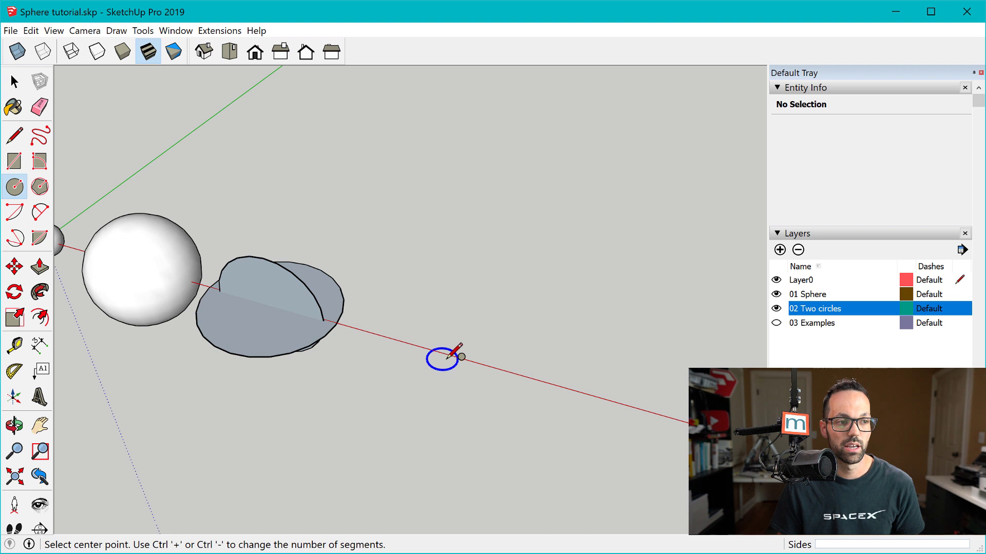
left_click(474, 362)
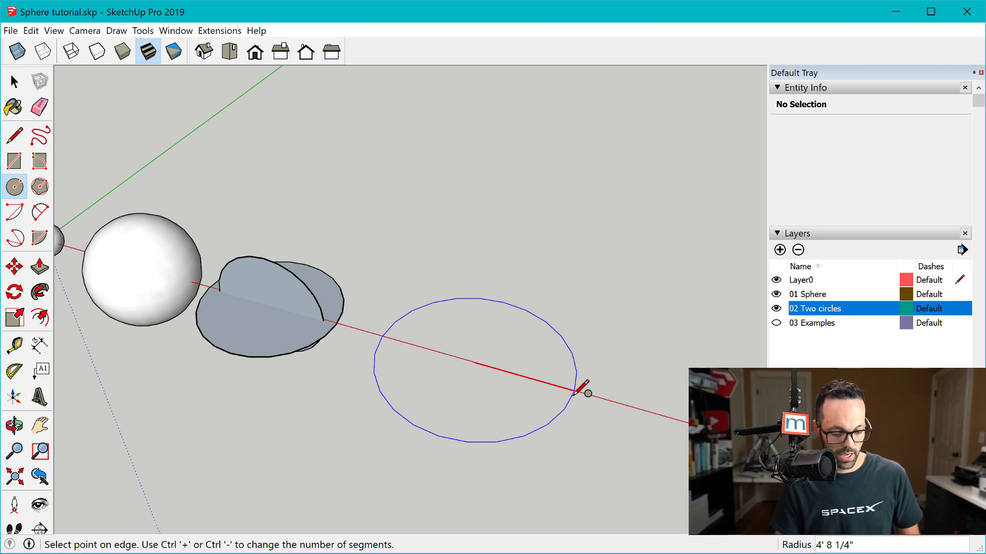
key("Return")
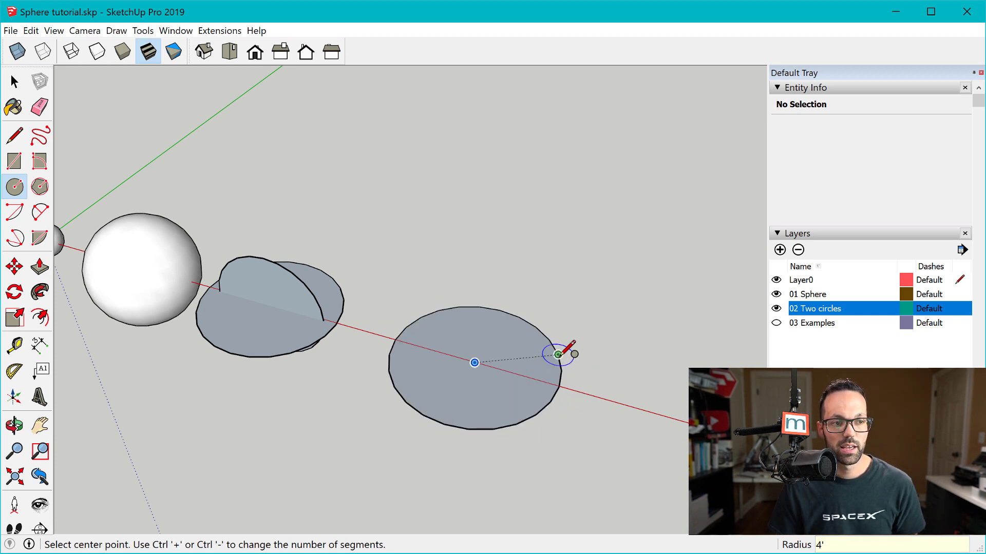
Draw a vertical circle with a 3' radius, perpendicular to the green axis, centred on the 4' horizontal circle.
key("o")
left_click_drag(515, 414, 495, 379)
key("c")
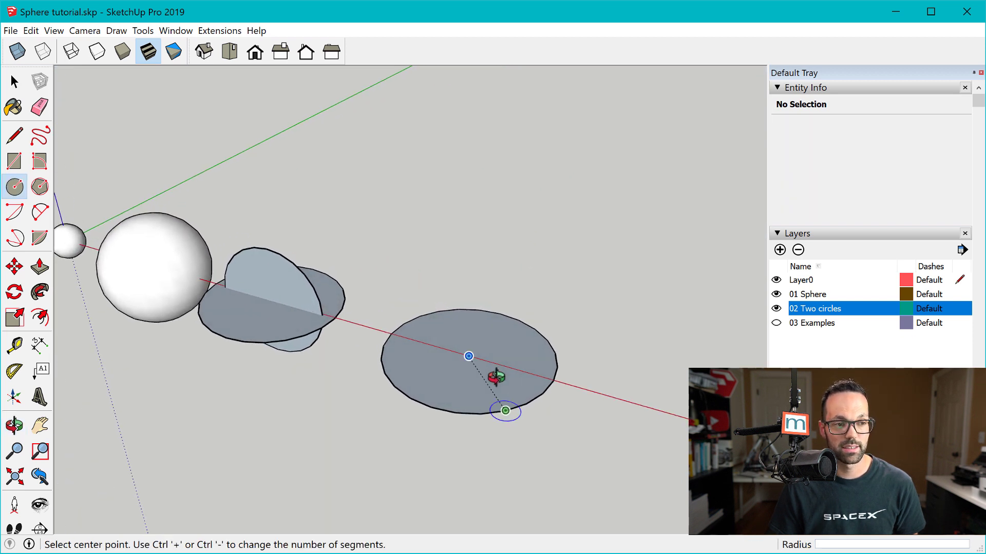
scroll(502, 374, "up", 5)
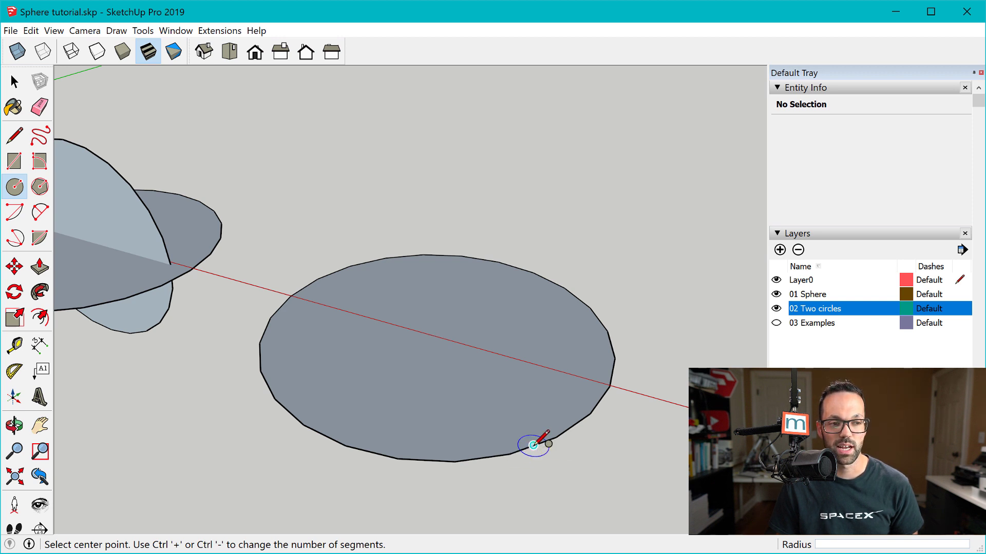
scroll(510, 450, "up", 3)
scroll(509, 449, "up", 2)
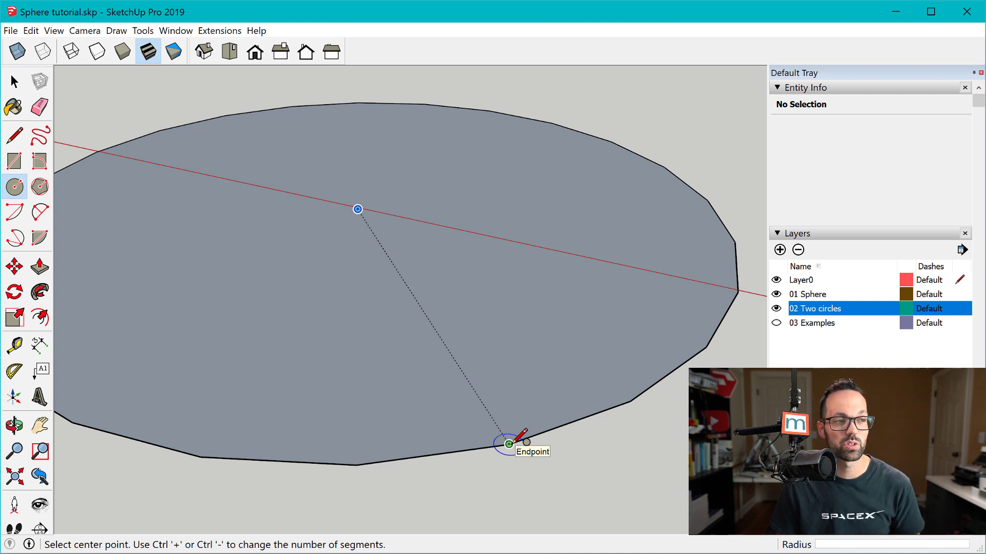
scroll(508, 444, "down", 4)
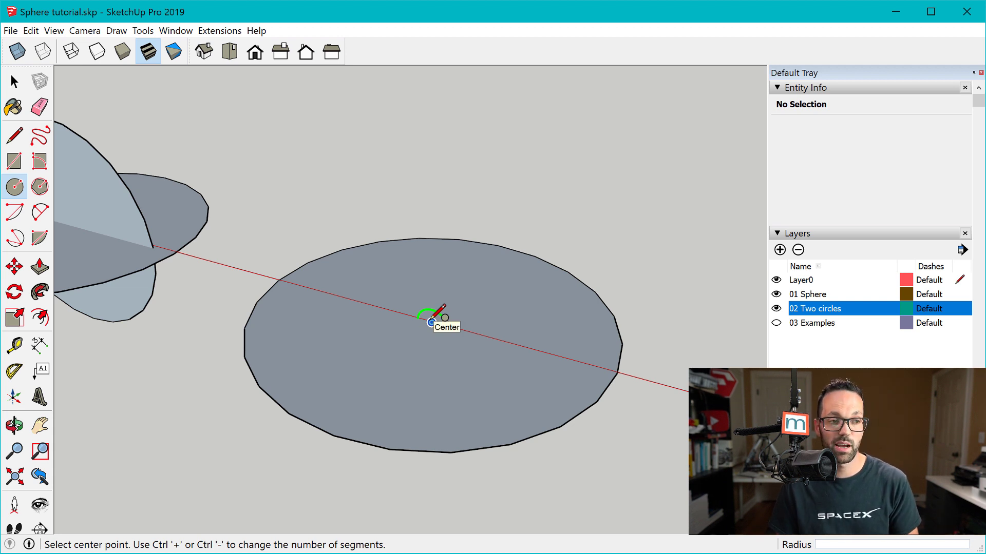
key("Right")
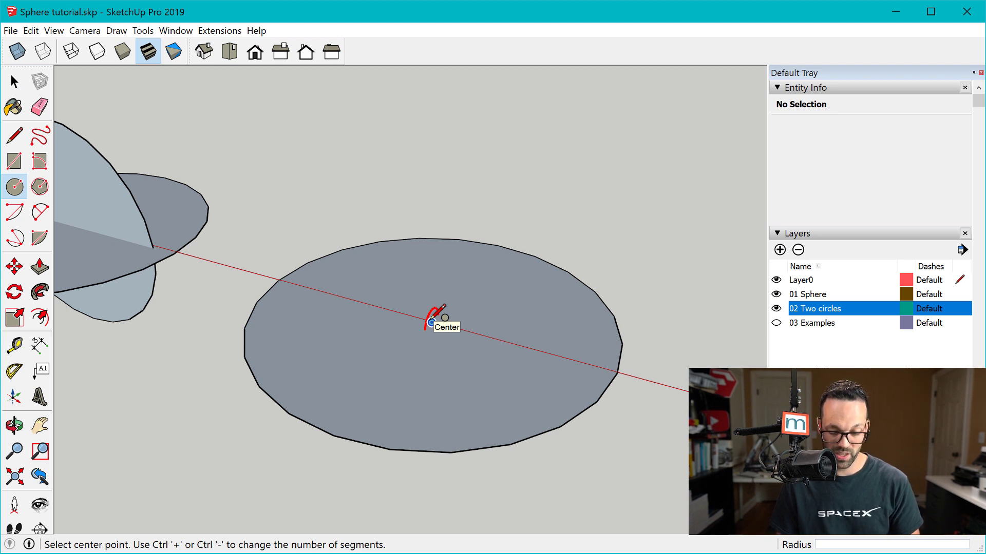
key("Left")
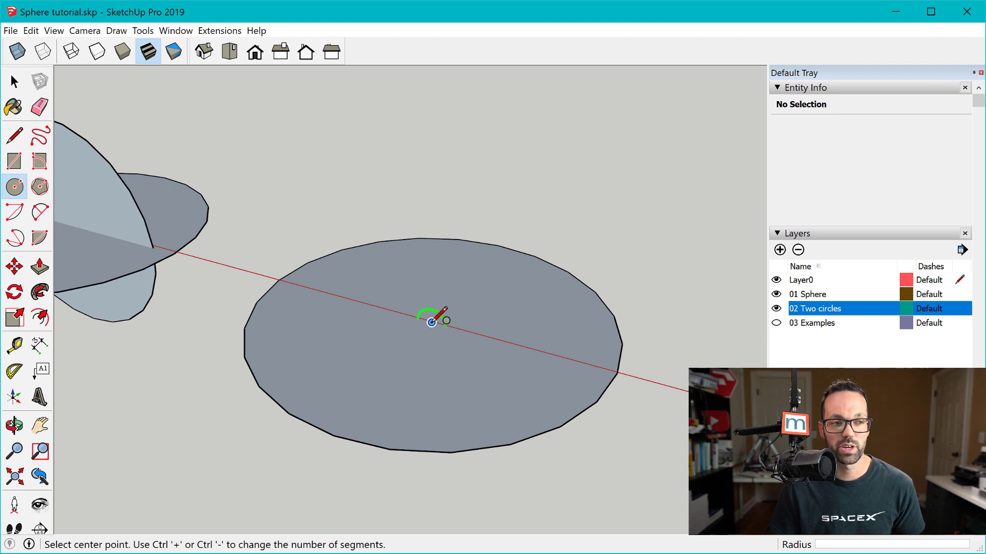
left_click(431, 322)
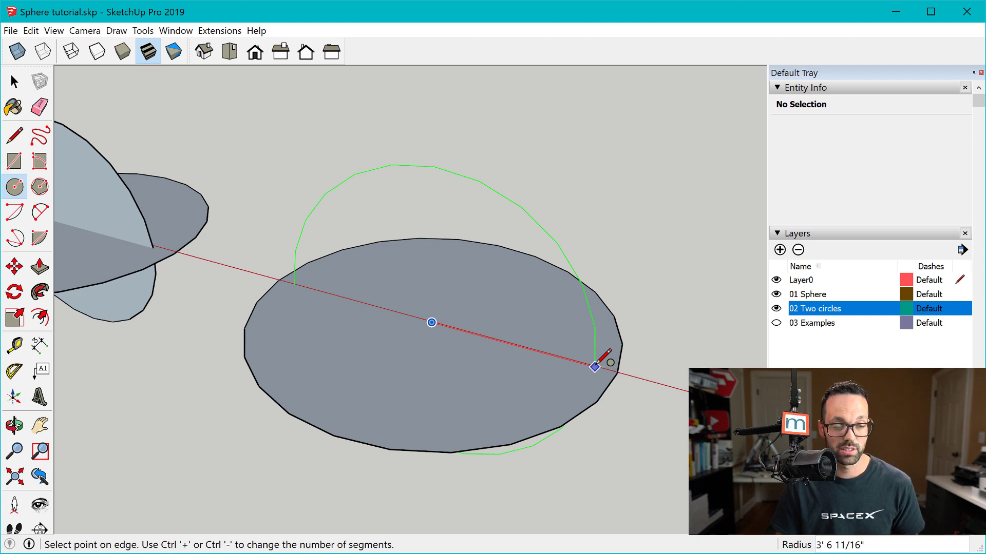
key("Return")
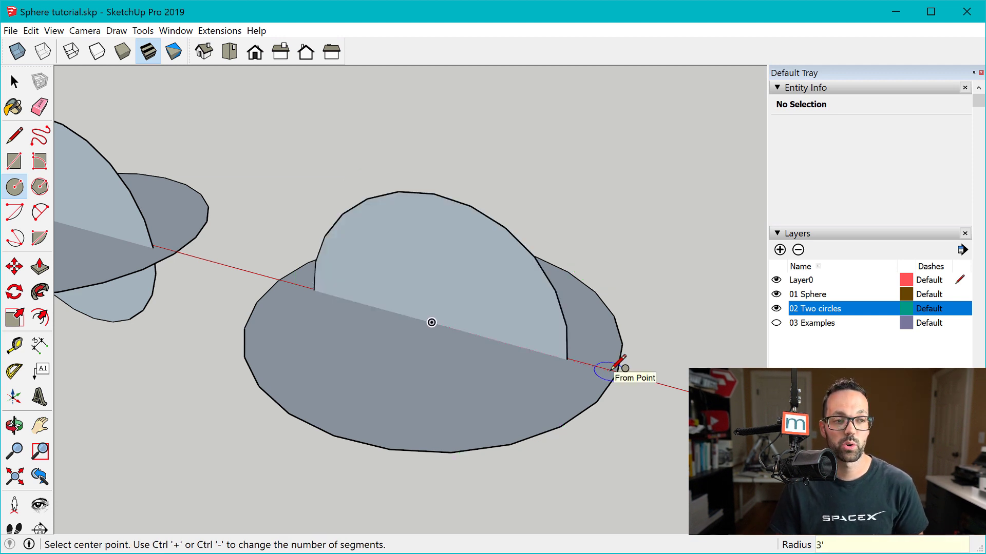
Use the 4' horizontal circle's face as the path and sweep the 3' vertical circle along it with Follow Me.
scroll(611, 371, "down", 1)
scroll(611, 371, "down", 1)
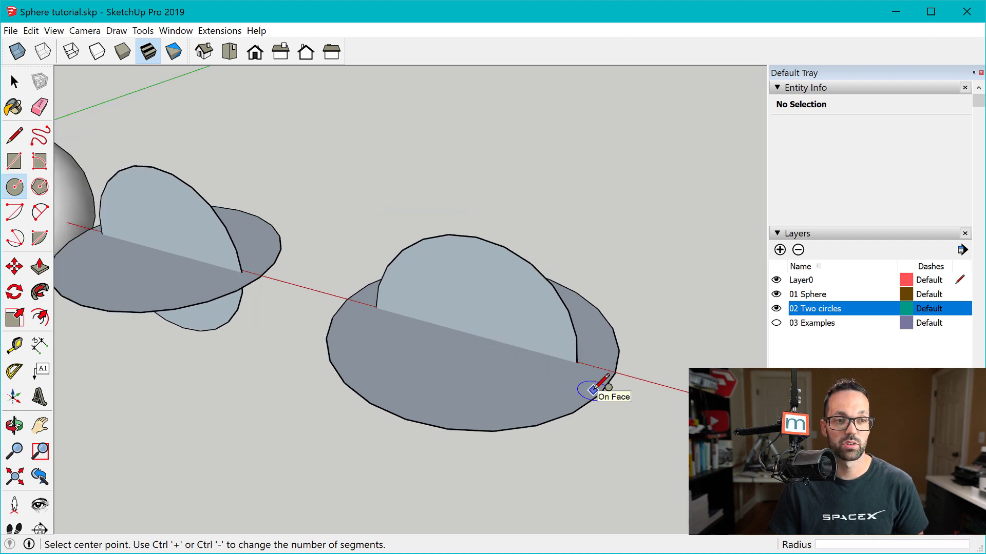
middle_click_drag(595, 389, 640, 387)
key("c")
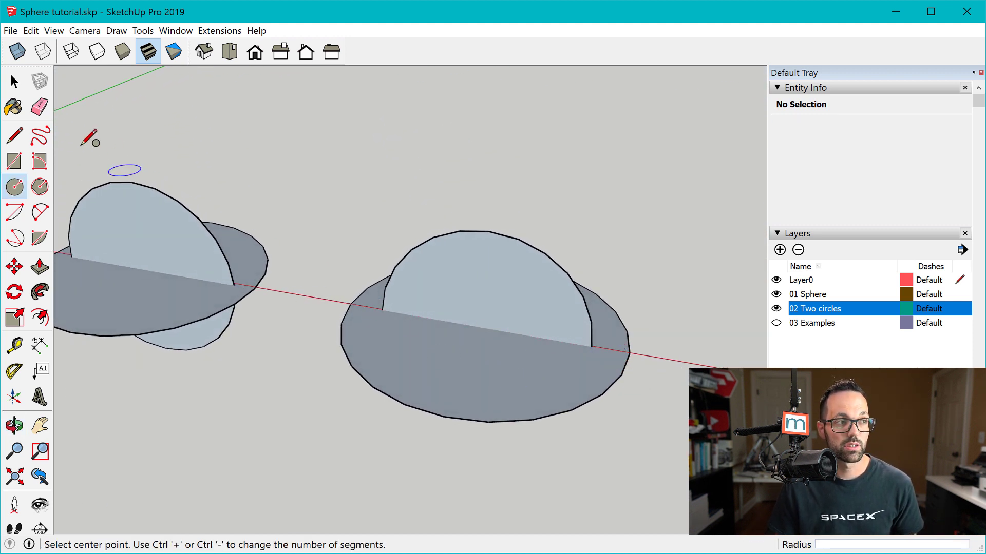
left_click(15, 82)
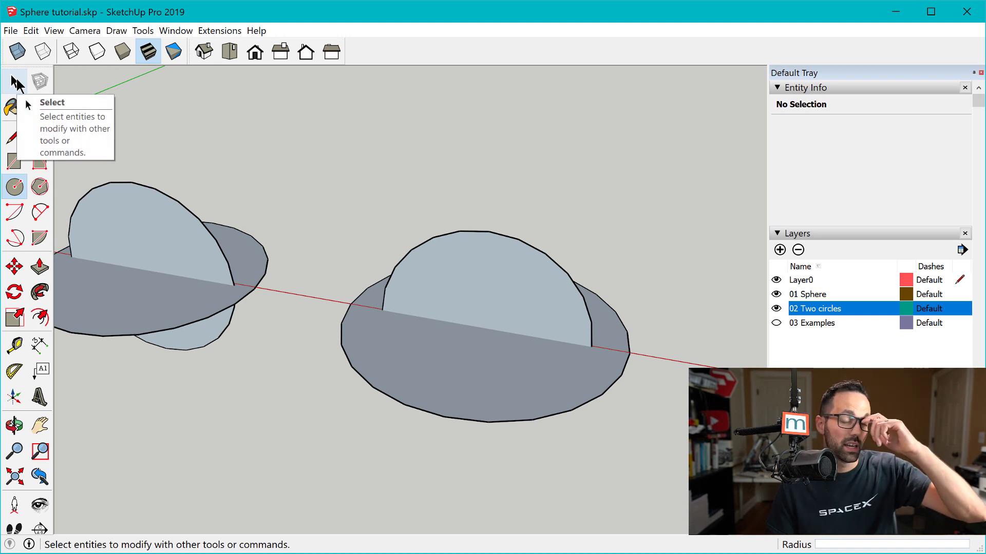
left_click(14, 82)
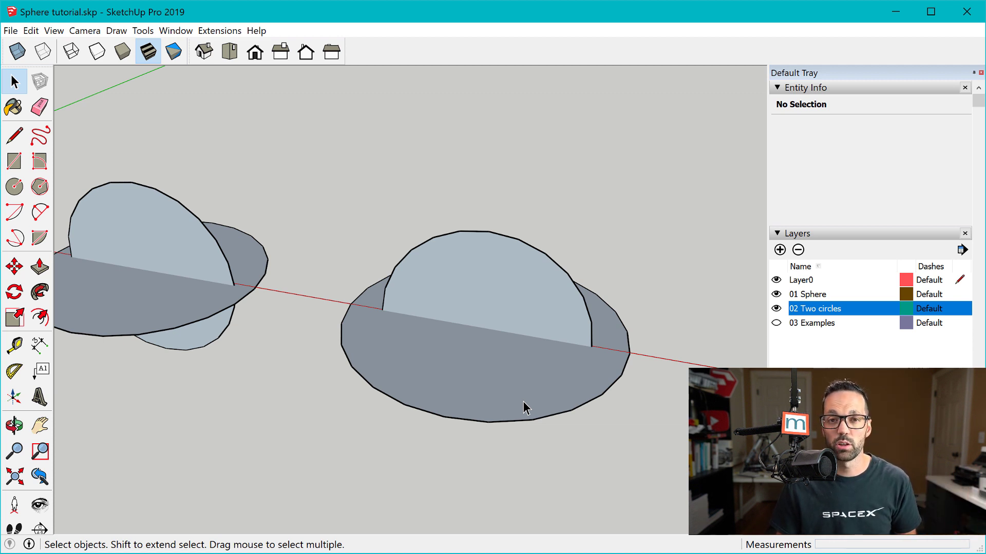
left_click(607, 393)
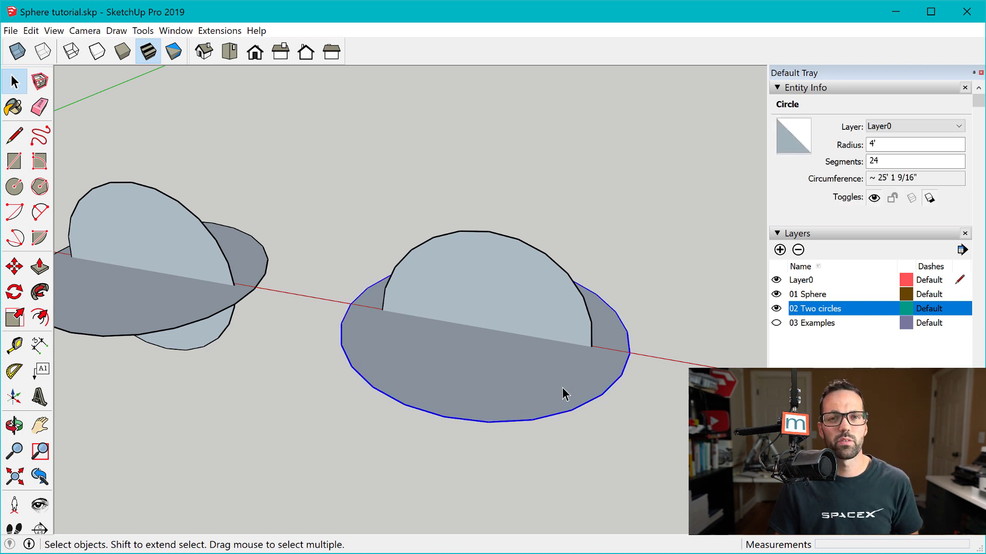
left_click(562, 387)
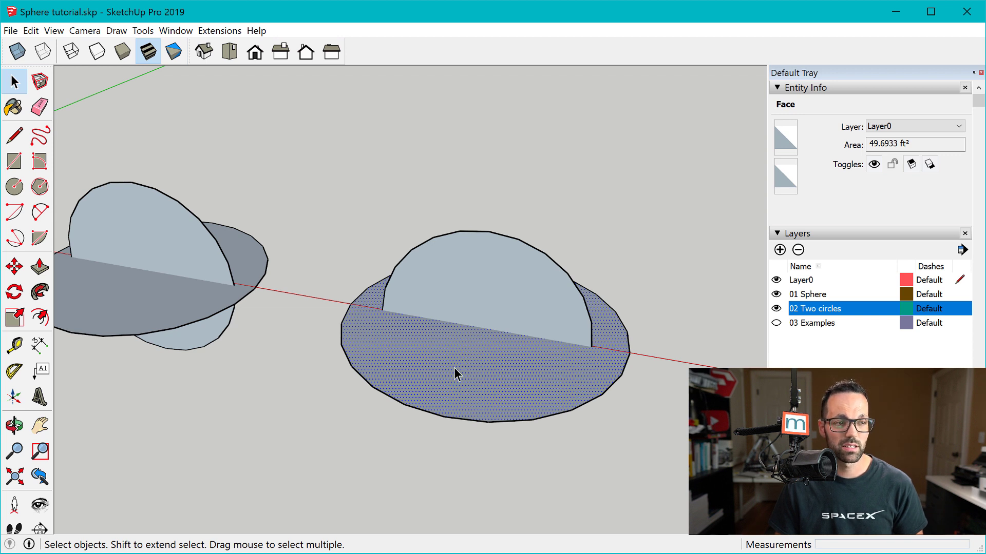
left_click(44, 294)
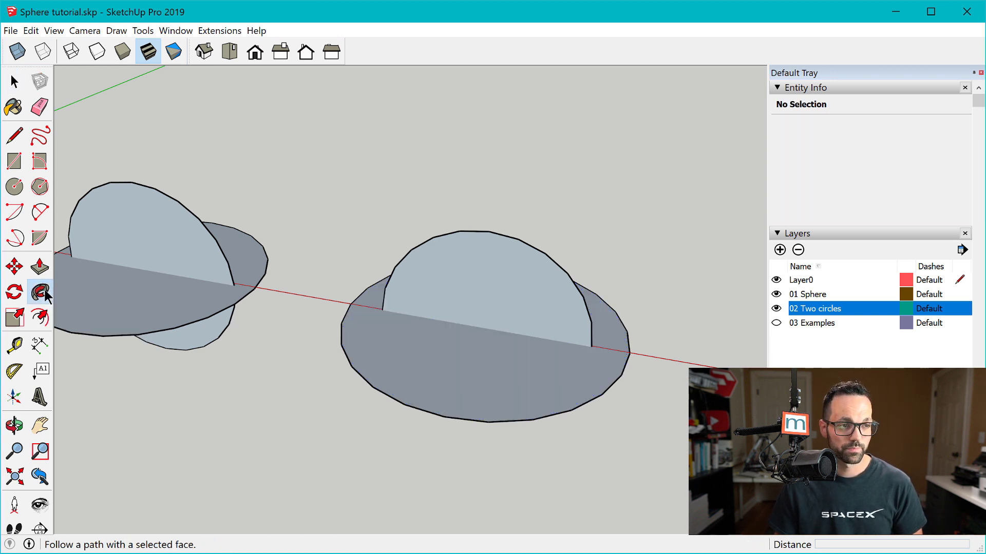
left_click(480, 294)
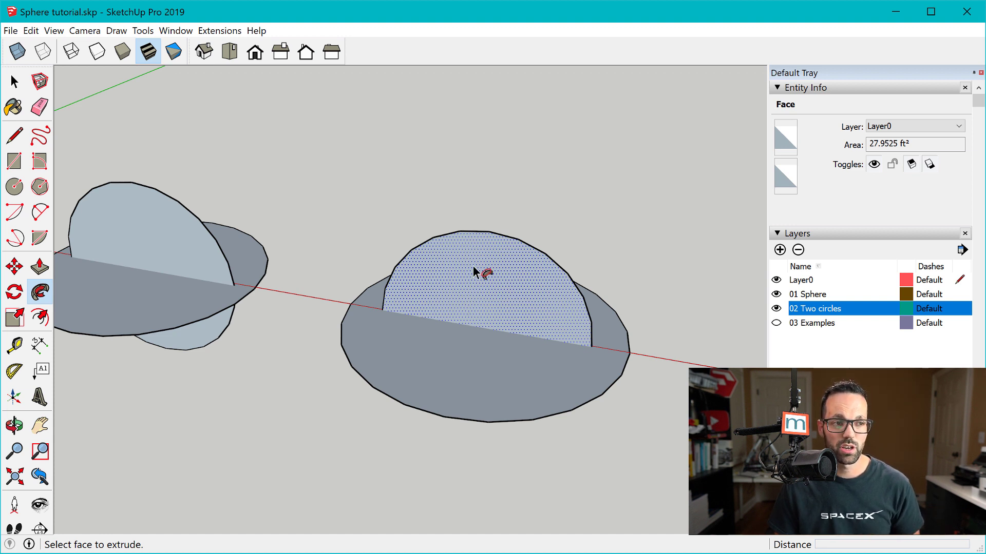
left_click(472, 266)
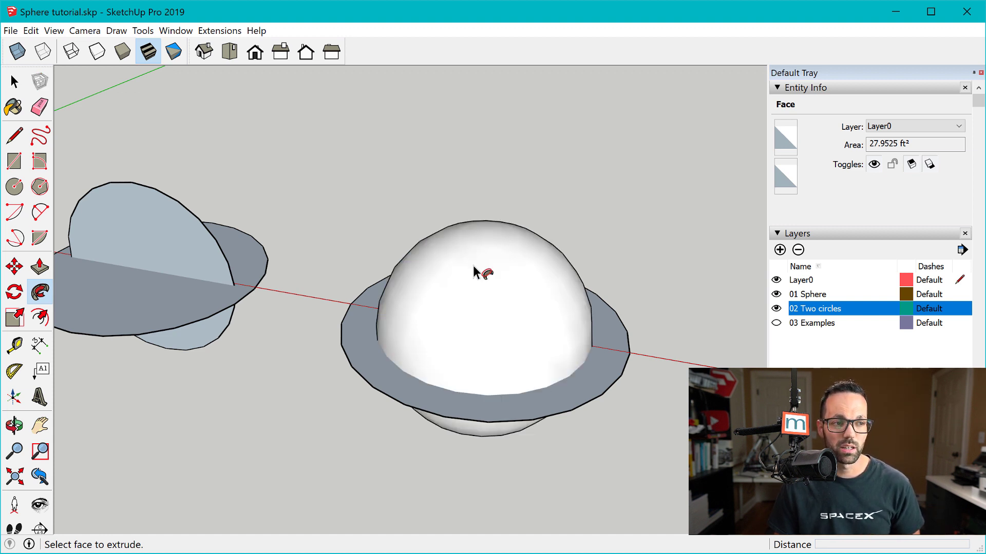
Delete the horizontal circle face and its edge surrounding the newly swept sphere.
middle_click_drag(528, 344, 473, 293)
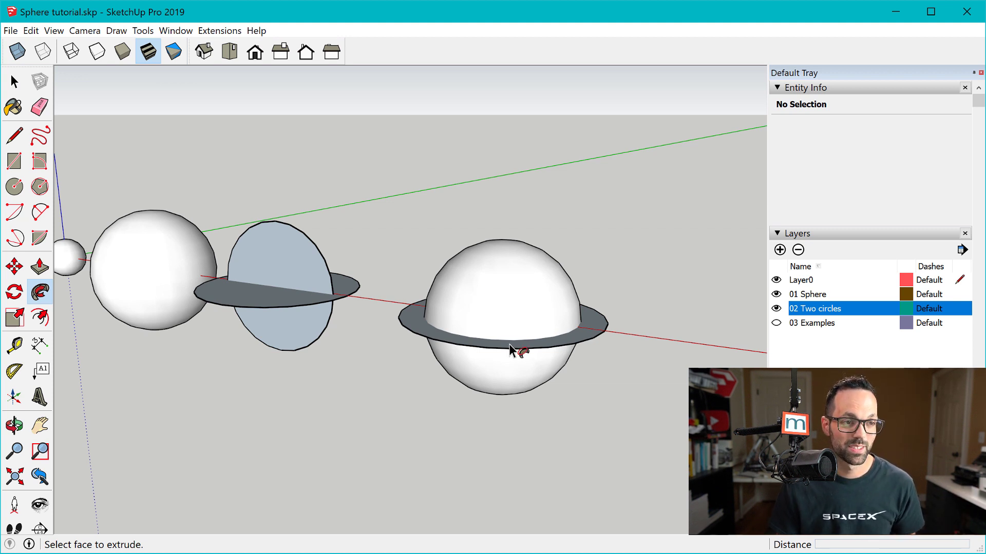
scroll(519, 342, "up", 3)
key("space")
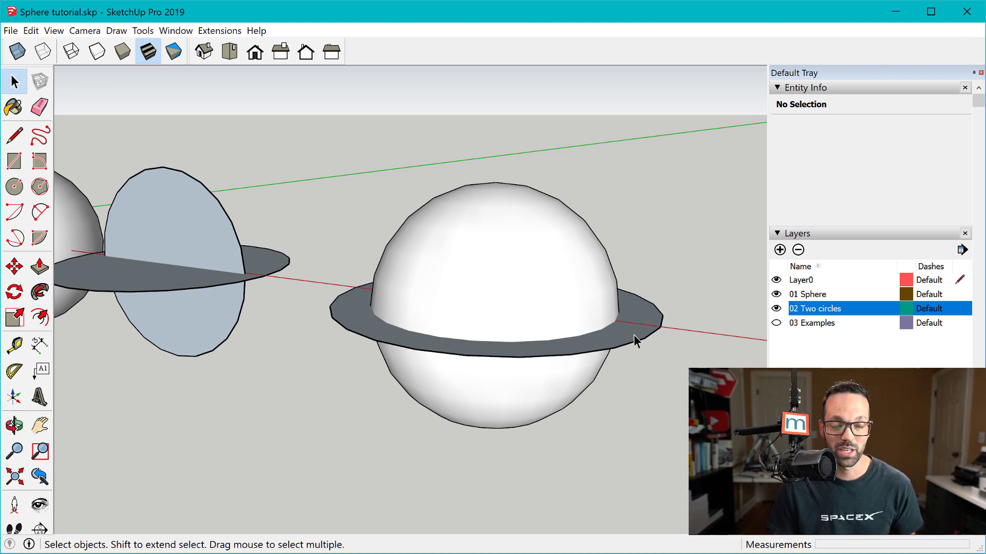
double_click(634, 334)
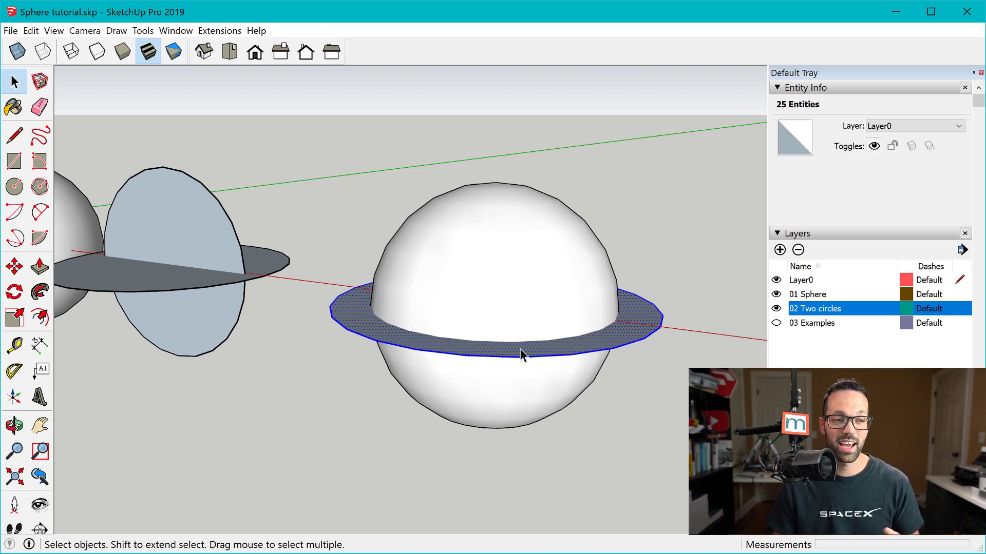
middle_click_drag(521, 353, 508, 273)
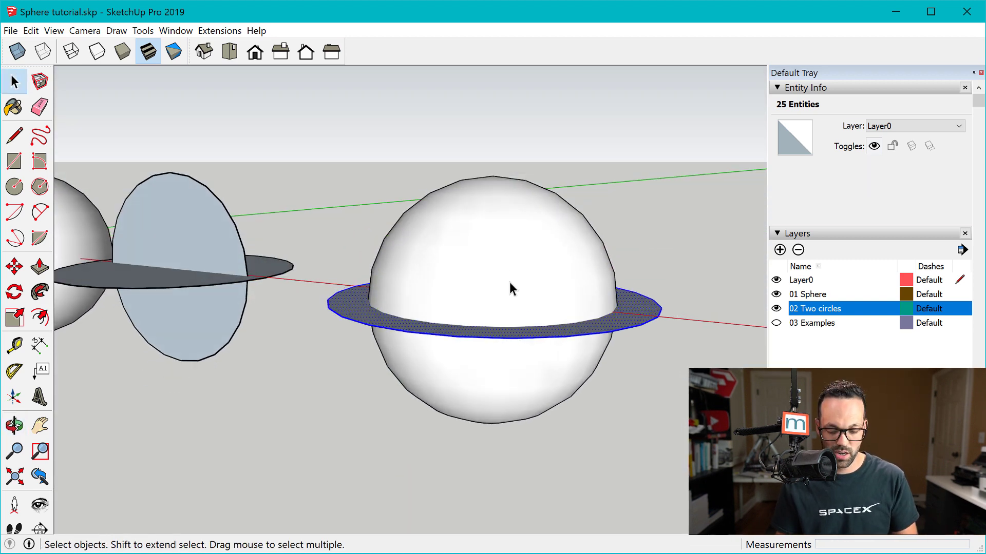
key("Delete")
Make the 03 Examples layer visible.
middle_click_drag(506, 299, 379, 352)
scroll(513, 351, "down", 5)
left_click(776, 323)
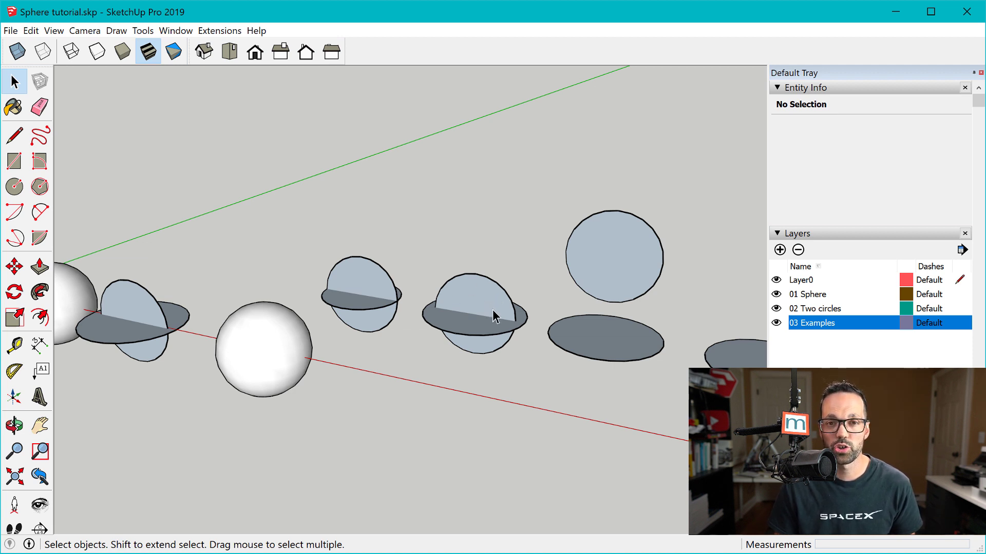
Sweep the vertical circle around the horizontal face of the same size with Follow Me, on the example pair nearest the finished sphere.
left_click(282, 372)
left_click(312, 292)
scroll(335, 277, "up", 3)
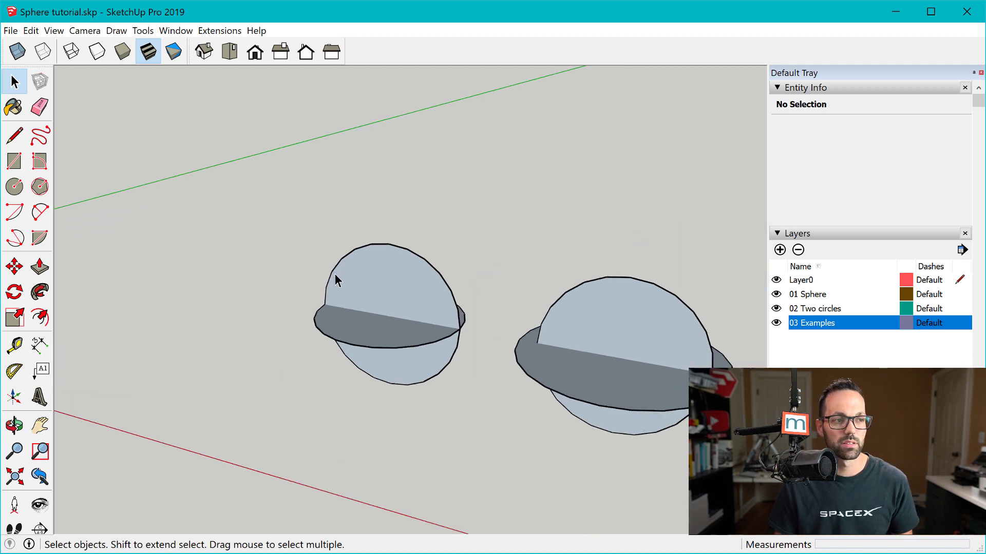
scroll(335, 277, "up", 2)
middle_click_drag(488, 361, 439, 398)
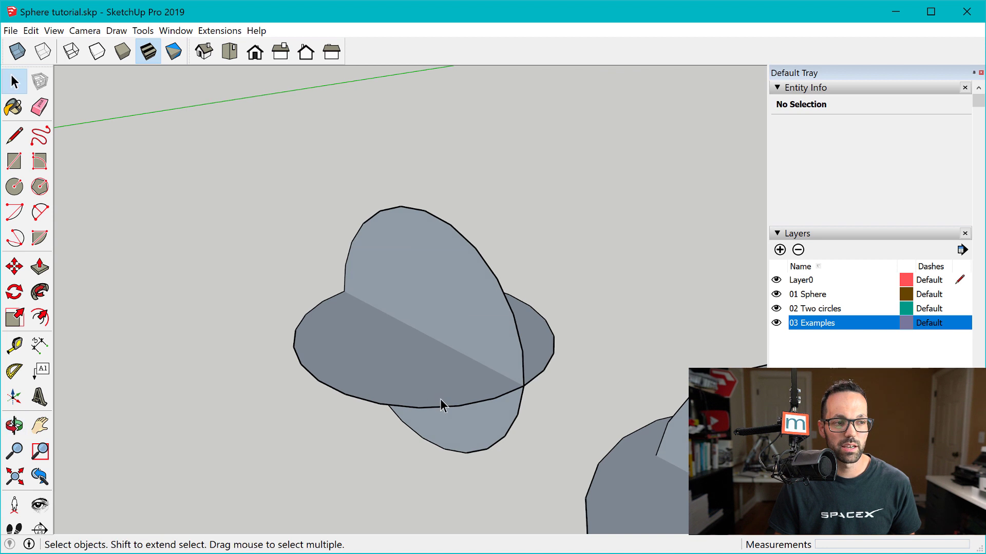
left_click(446, 405)
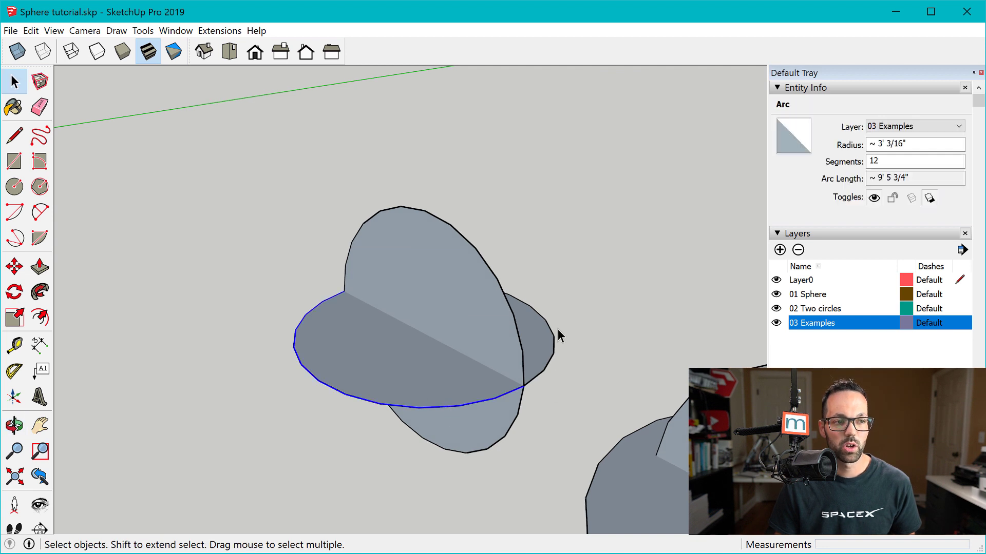
left_click(406, 361)
middle_click_drag(391, 372, 436, 345)
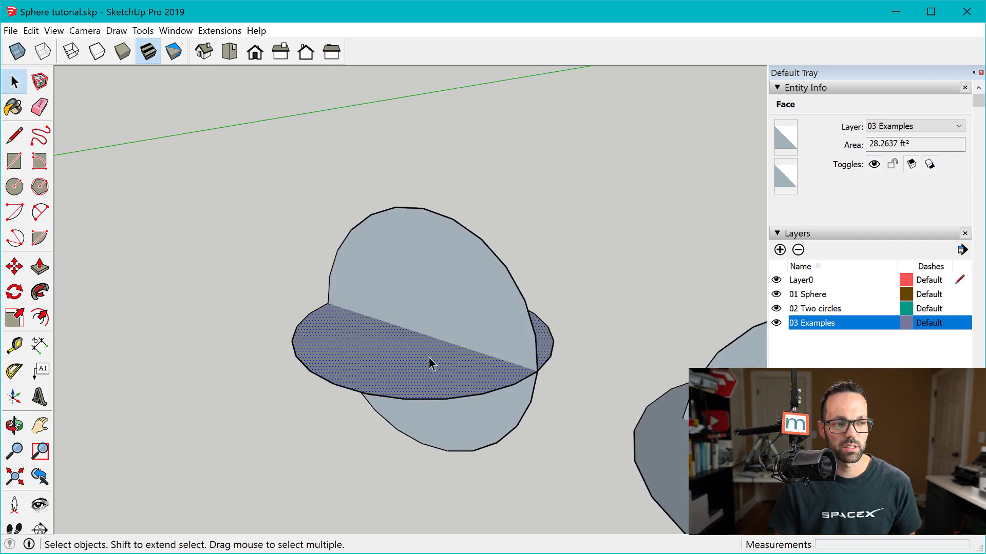
left_click(40, 292)
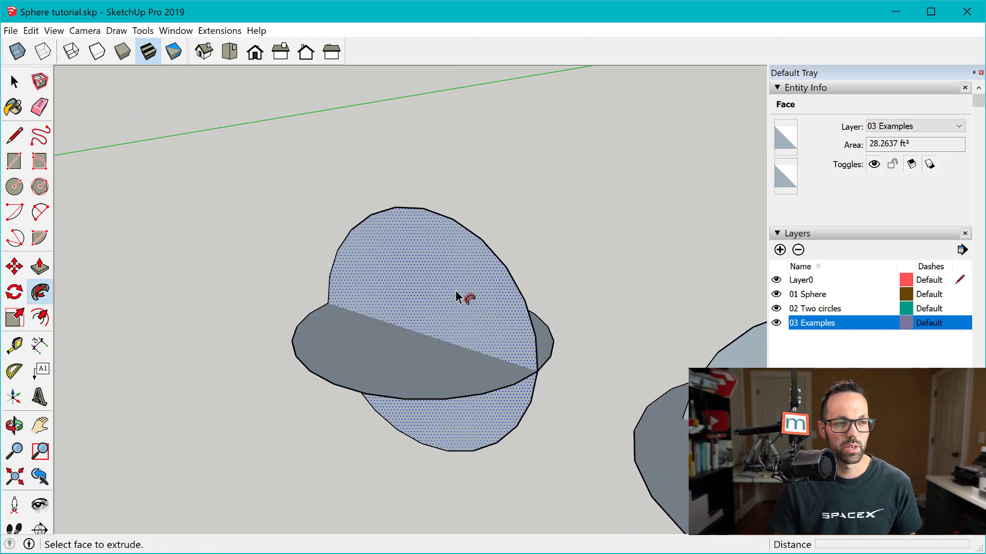
left_click(456, 297)
Examine the example sphere from below and select the seam edge around its middle.
middle_click_drag(348, 348, 360, 152)
scroll(466, 354, "up", 3)
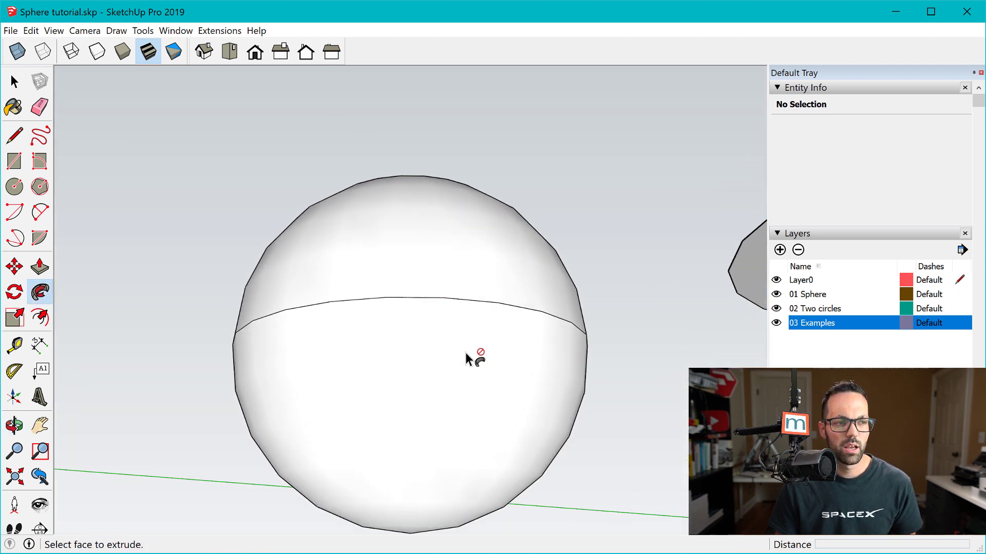
middle_click_drag(466, 354, 445, 309)
key("space")
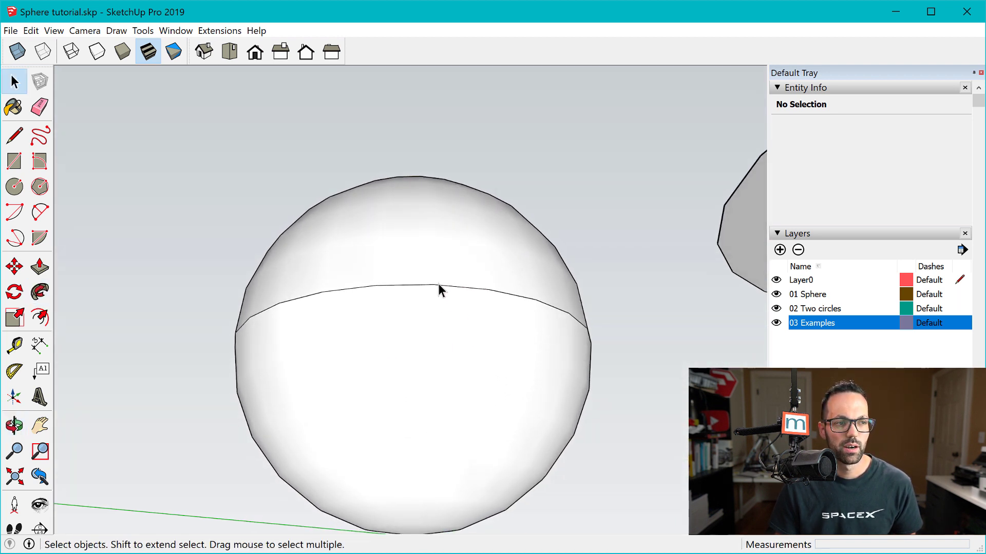
left_click(438, 285)
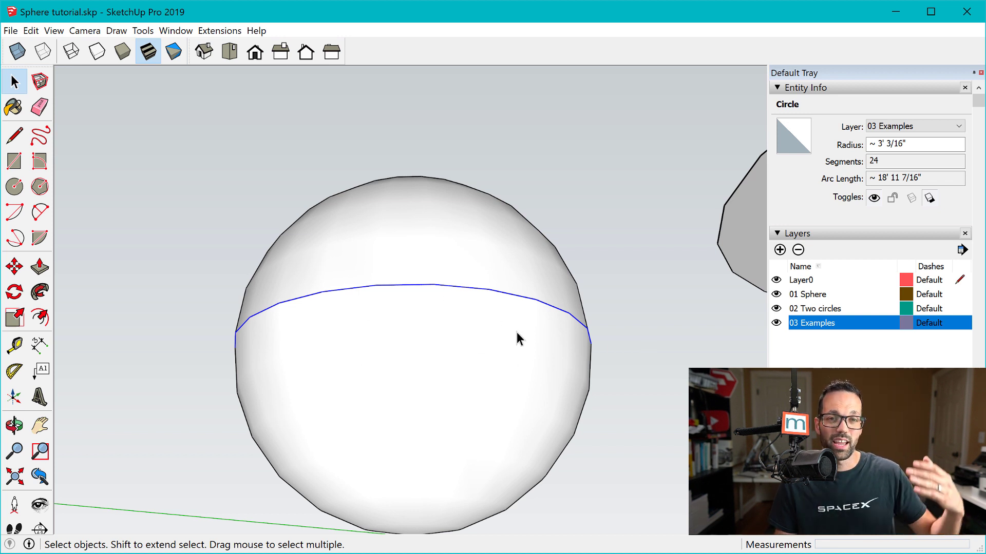
View the example sphere's separated upper and lower halves, and undo the separation.
middle_click_drag(501, 238, 492, 451)
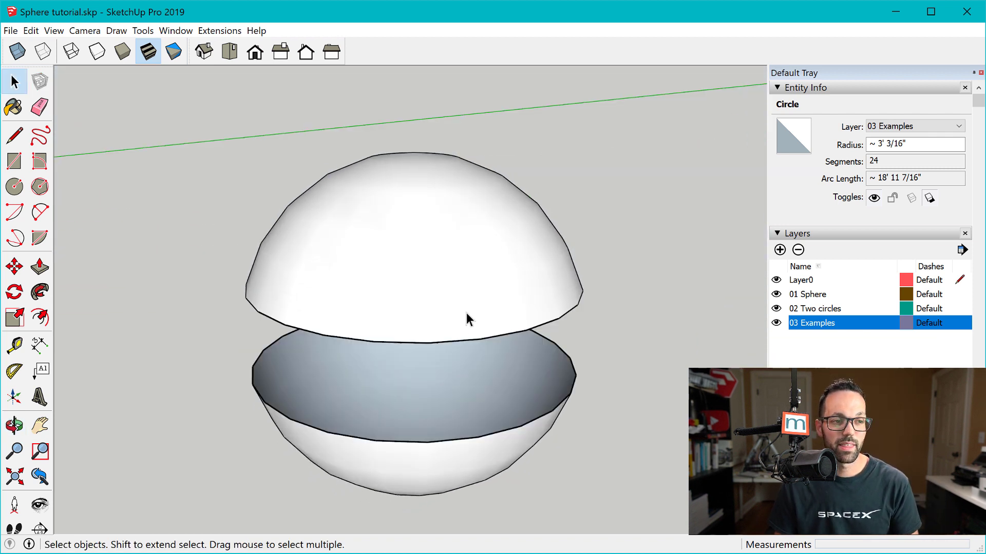
middle_click_drag(457, 330, 439, 383)
key("ctrl+z")
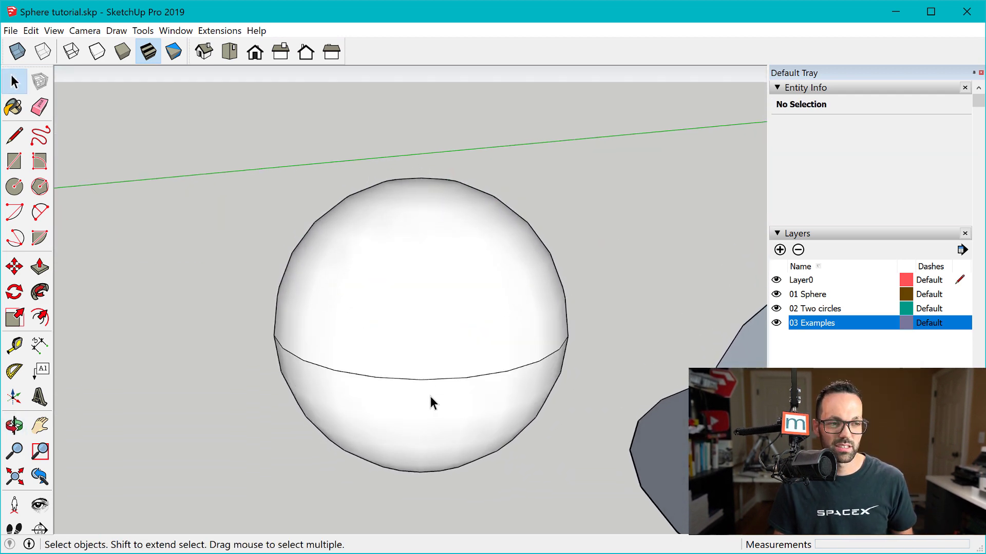
Delete the example sphere's upper half to inspect the circular face inside, and undo the deletion.
left_click(415, 312)
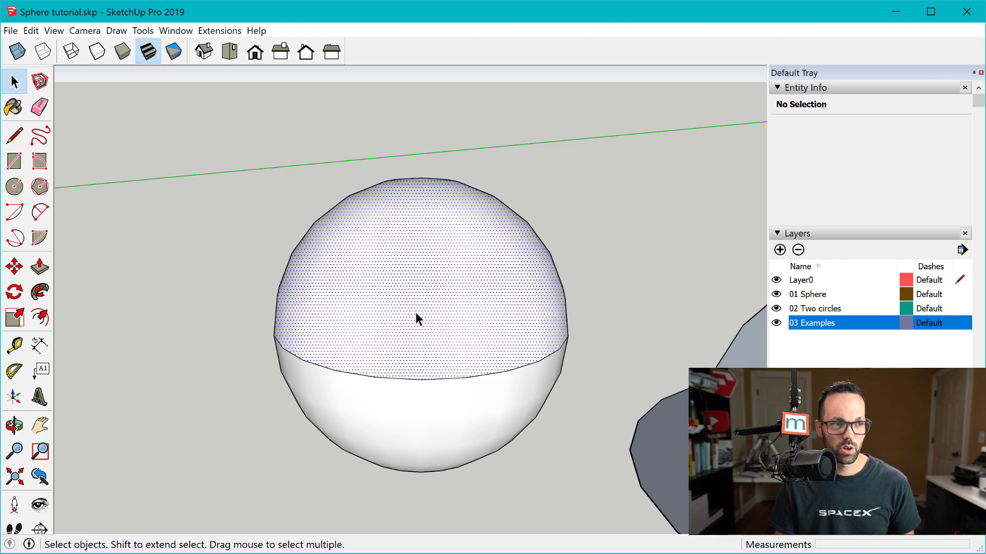
key("Delete")
middle_click_drag(414, 312, 453, 301)
left_click(421, 323)
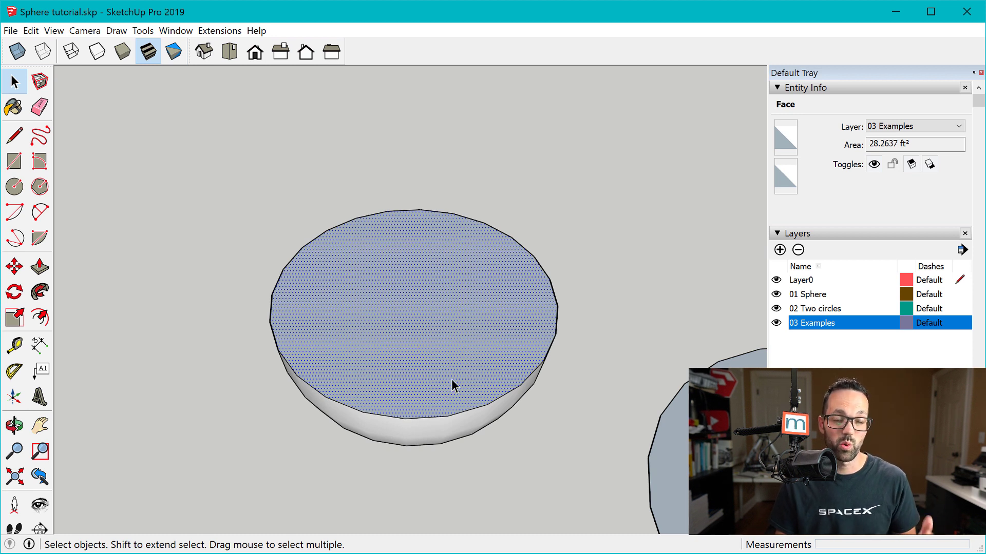
key("ctrl+z")
scroll(432, 362, "down", 5)
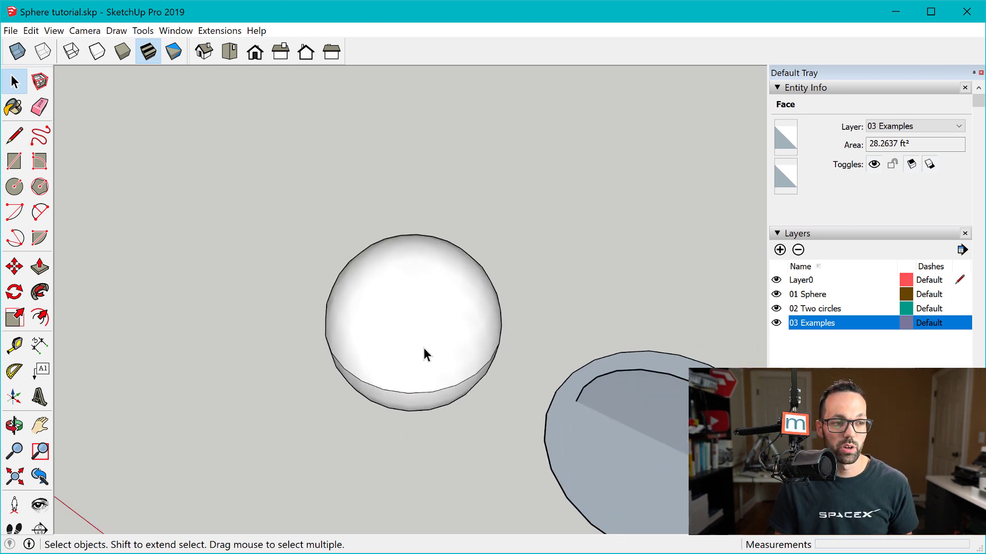
Select the horizontal circle's edge in the intersecting example pair and view it alongside the separated pair.
middle_click_drag(423, 348, 630, 393)
scroll(574, 369, "up", 5)
left_click(648, 389)
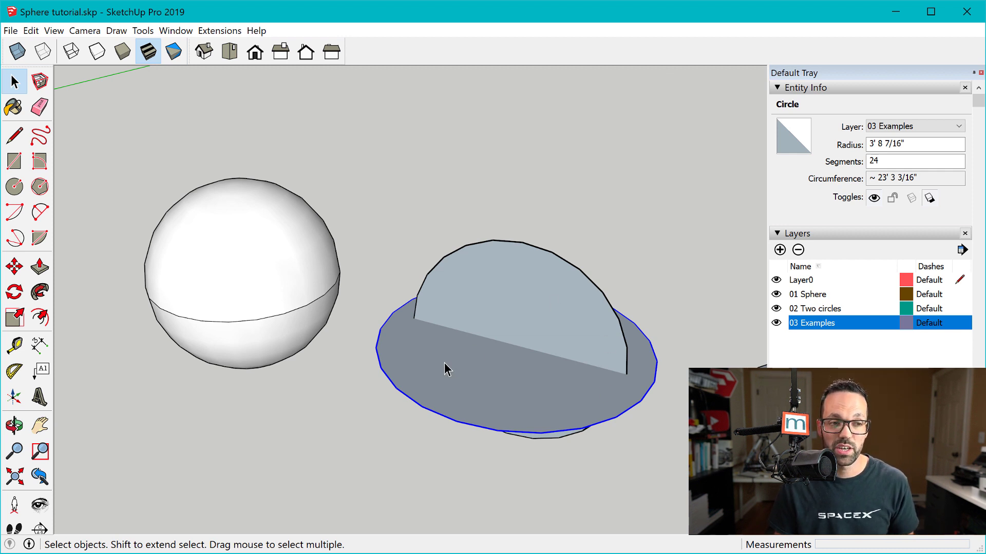
scroll(442, 353, "down", 2)
middle_click_drag(521, 376, 328, 334)
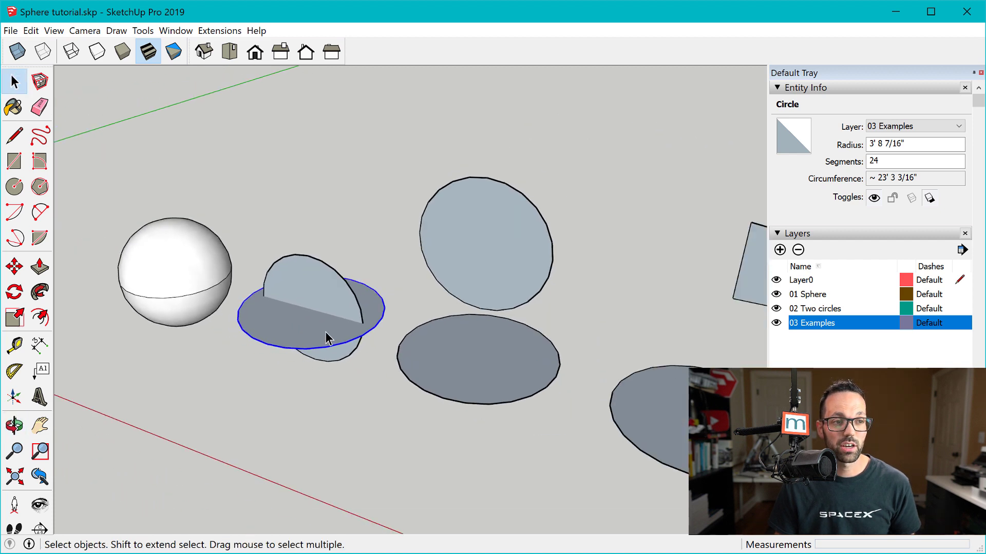
middle_click_drag(490, 326, 437, 359)
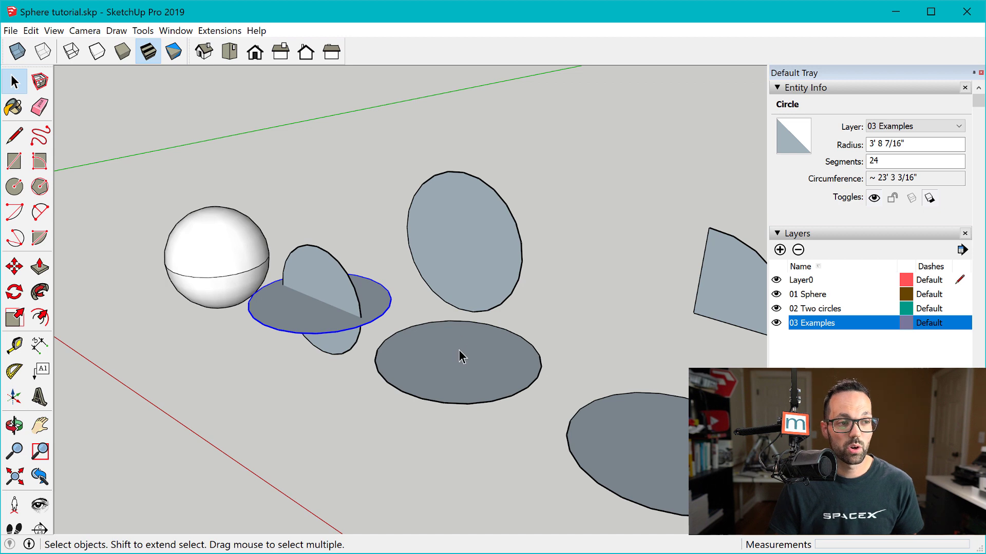
Draw a horizontal circle with a radius of about 4' 6" centred on the red axis in front of the examples.
scroll(460, 354, "down", 4)
key("c")
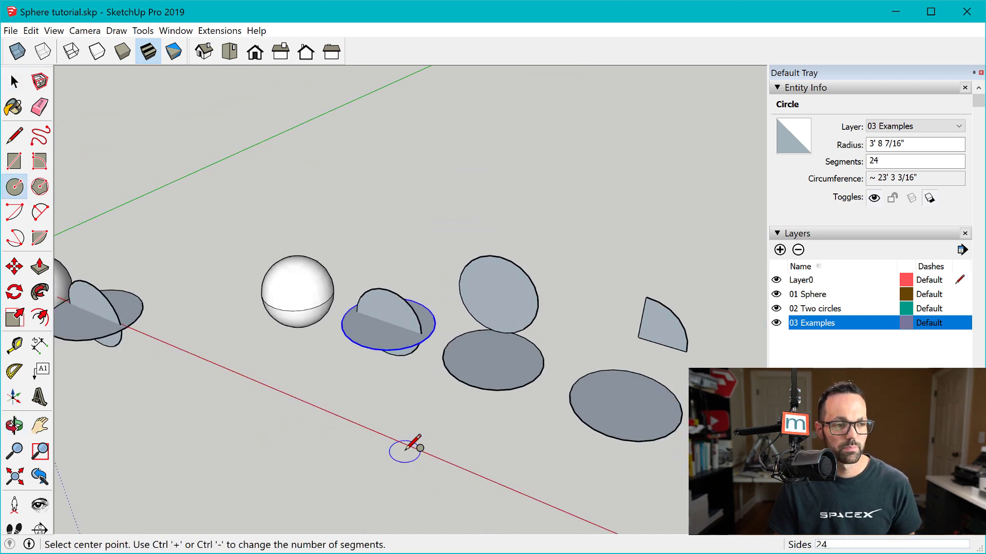
left_click(405, 454)
left_click(470, 478)
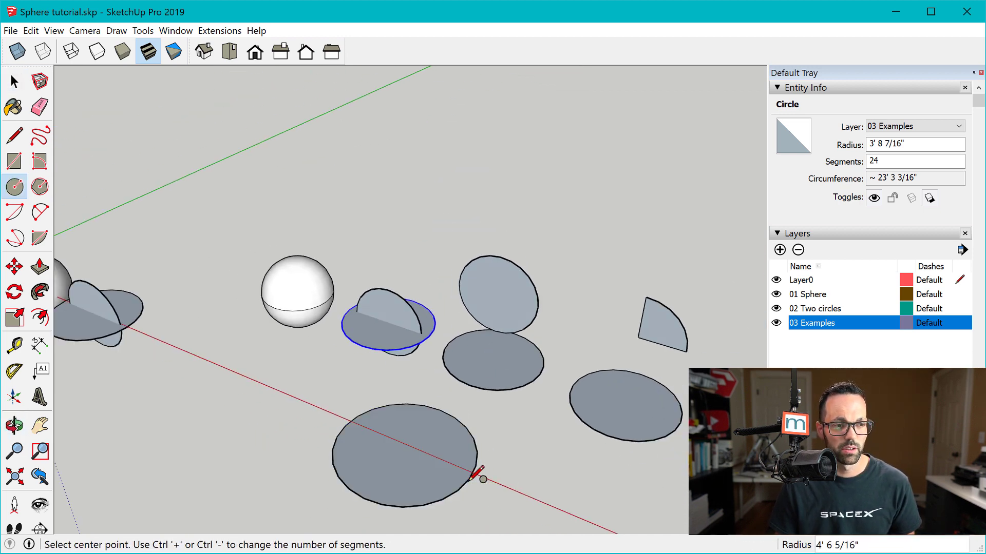
Draw a larger vertical circle perpendicular to the green axis, centred directly above the new horizontal circle's centre.
scroll(473, 476, "up", 2)
middle_click_drag(374, 429, 411, 359)
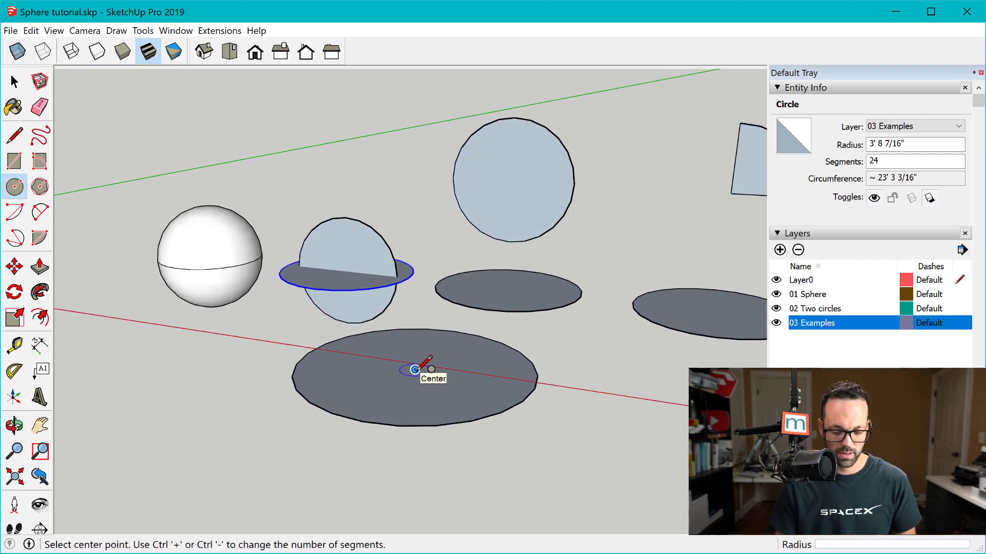
key("Left")
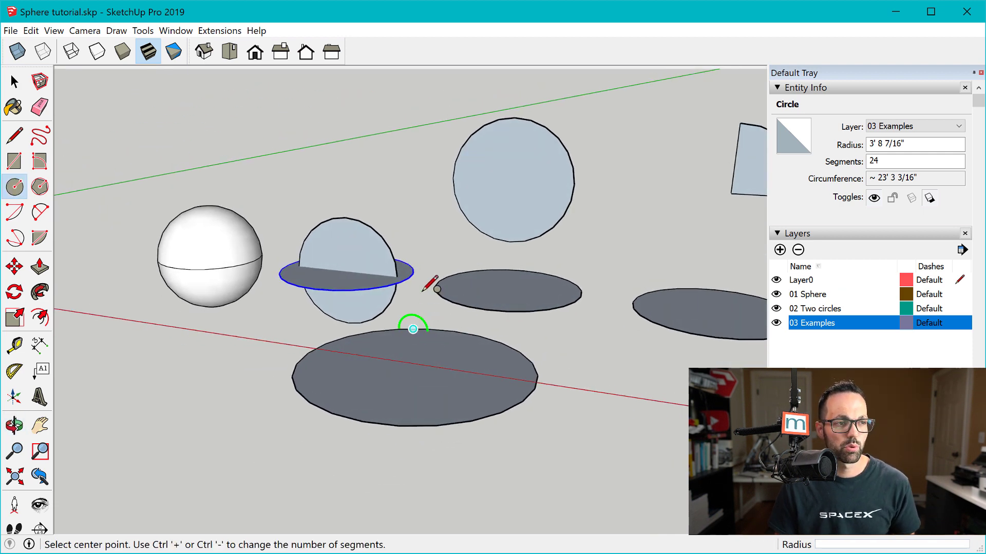
left_click(414, 165)
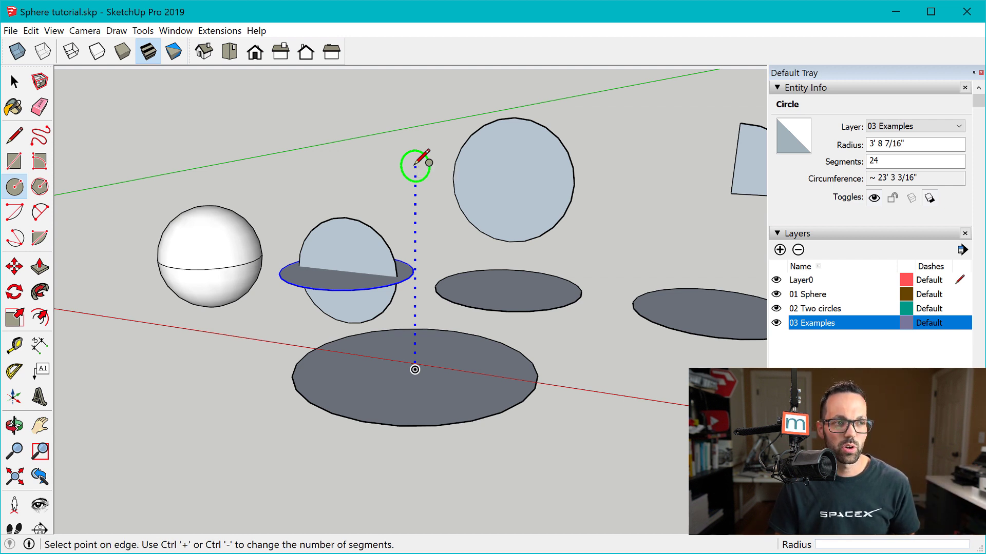
scroll(415, 165, "down", 3)
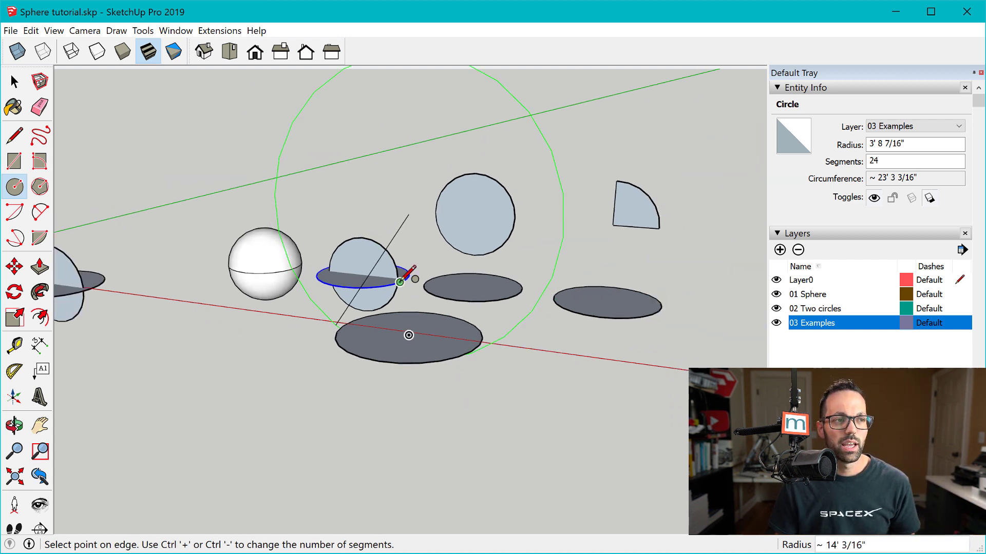
left_click(415, 150)
middle_click_drag(434, 248, 279, 383)
scroll(352, 375, "up", 3)
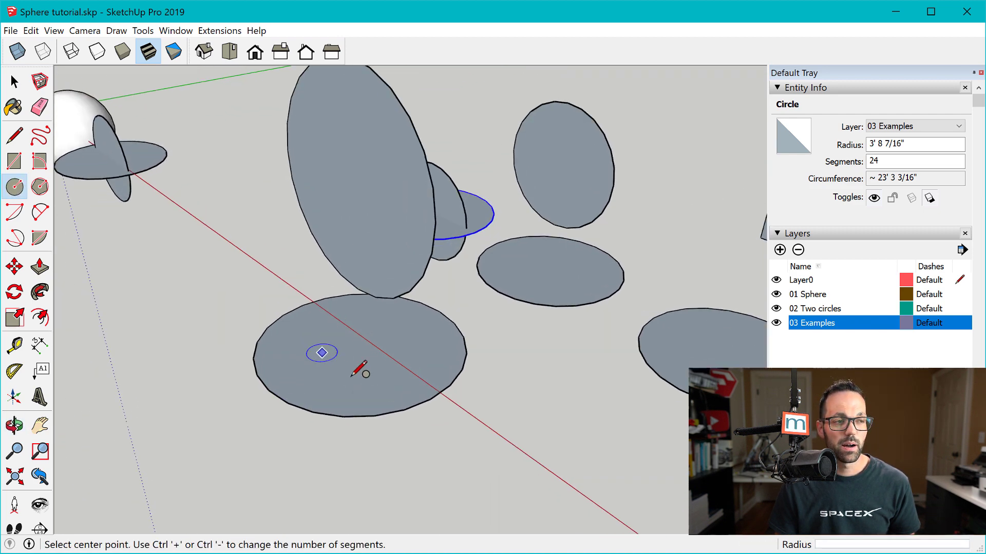
key("space")
Sweep the large vertical circle around the new horizontal circle's edge with Follow Me.
scroll(398, 433, "down", 3)
middle_click_drag(402, 432, 392, 425)
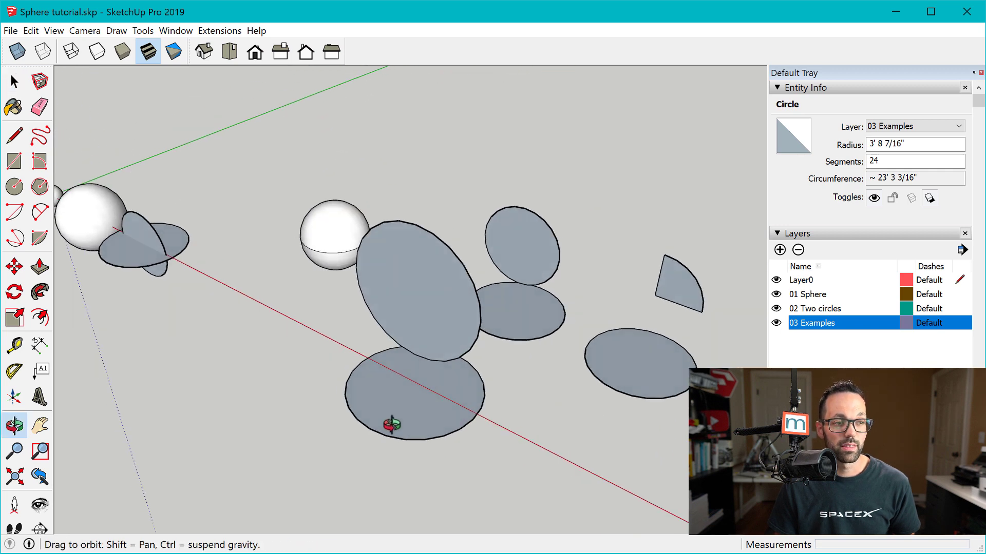
scroll(400, 434, "up", 3)
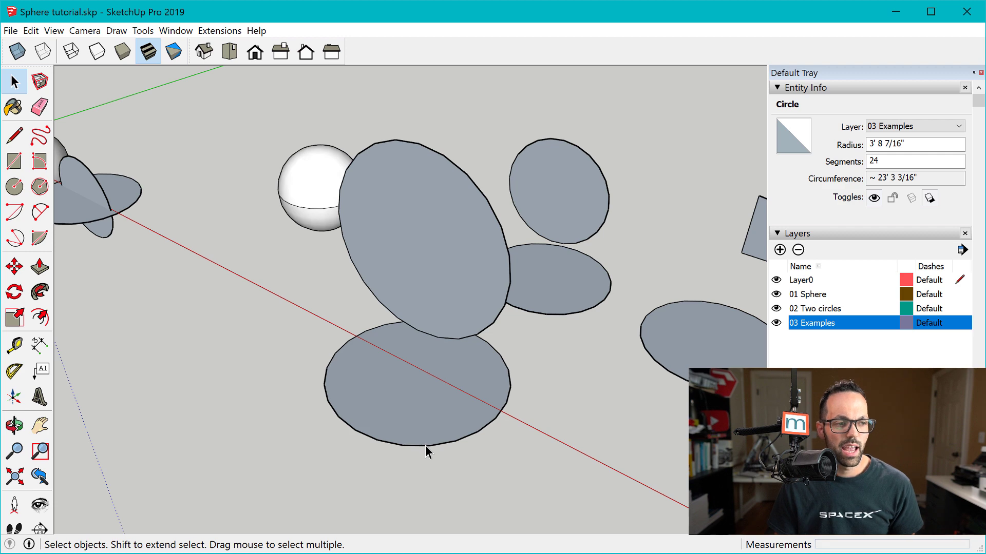
left_click(425, 445)
scroll(420, 444, "down", 2)
left_click(39, 292)
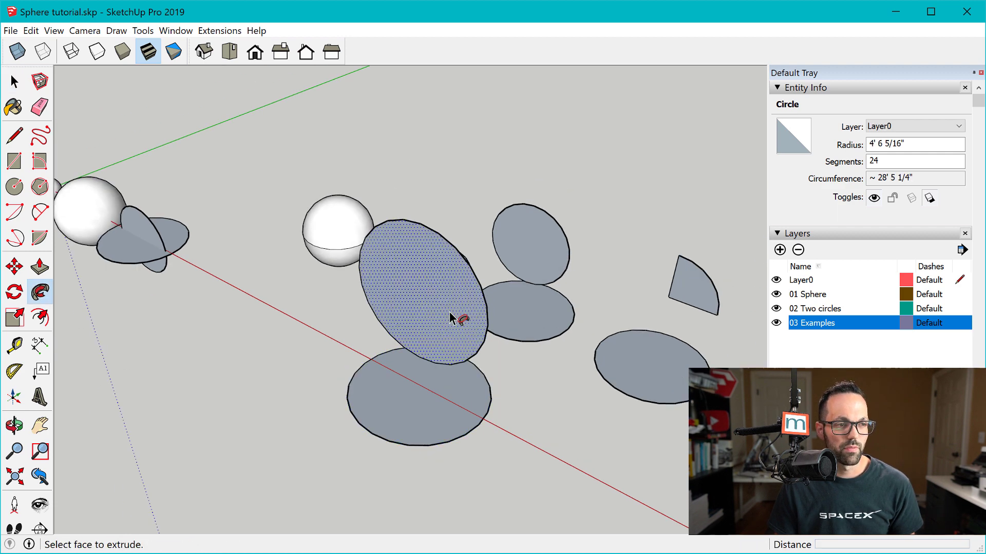
left_click(449, 319)
Reverse the faces of the new large sphere so its white side is outward.
middle_click_drag(451, 417, 411, 400)
scroll(426, 395, "up", 3)
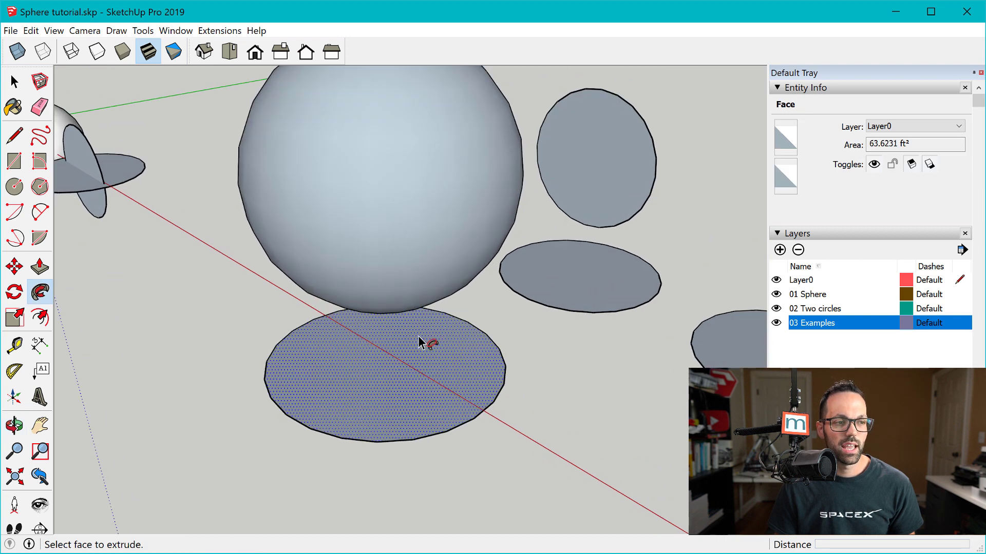
scroll(393, 426, "down", 2)
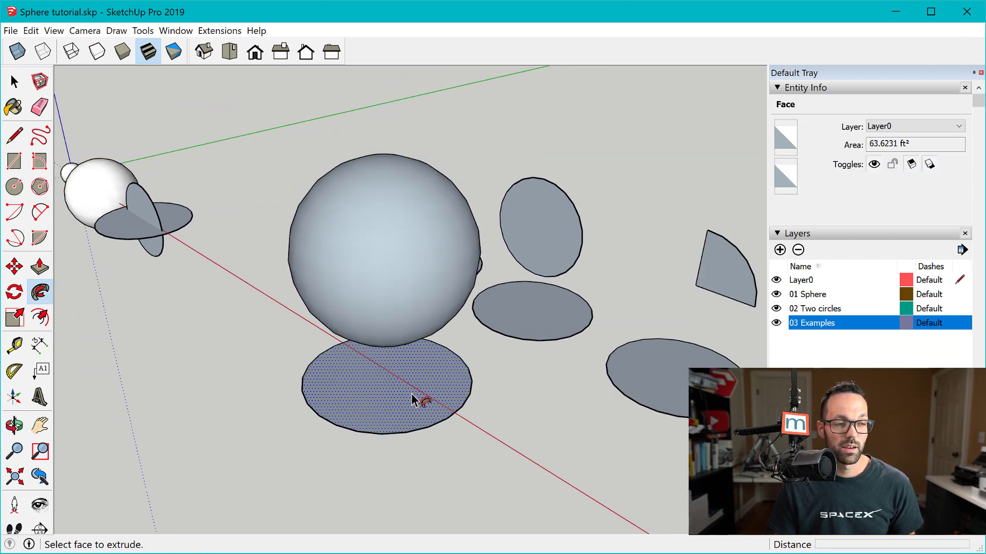
mouse_move(413, 400)
middle_mouse_down()
mouse_move(466, 334)
mouse_move(459, 377)
middle_mouse_up()
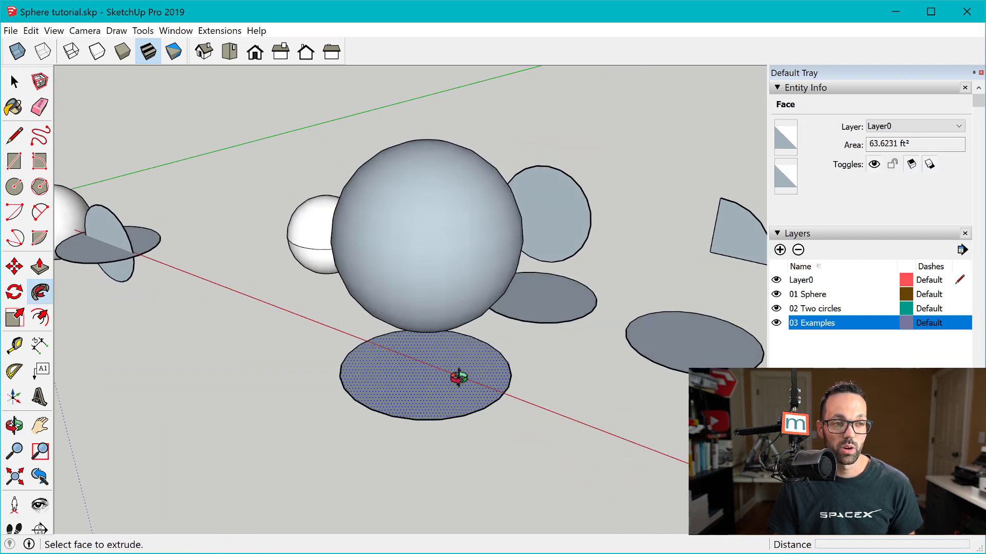
key("space")
left_click(421, 258)
scroll(427, 244, "up", 3)
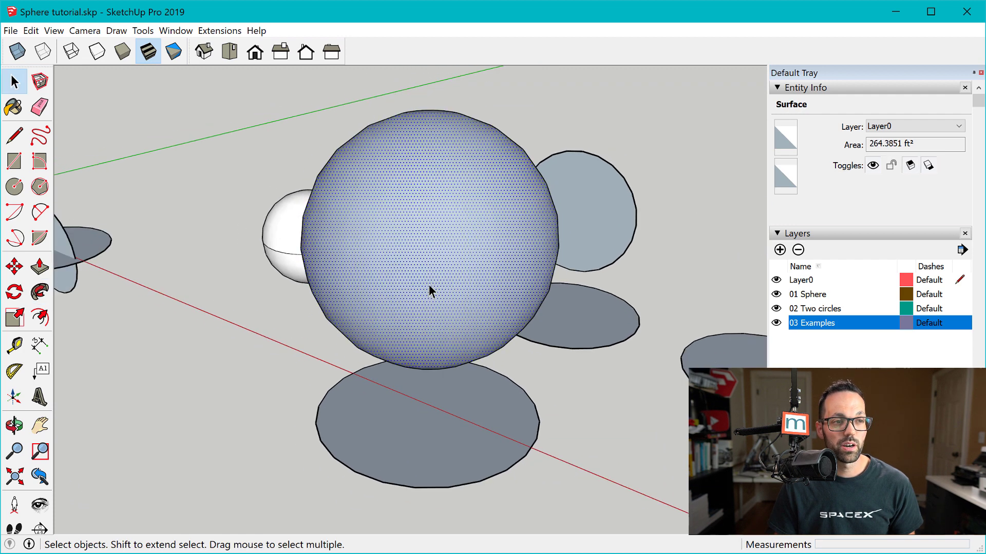
middle_click_drag(429, 285, 402, 266)
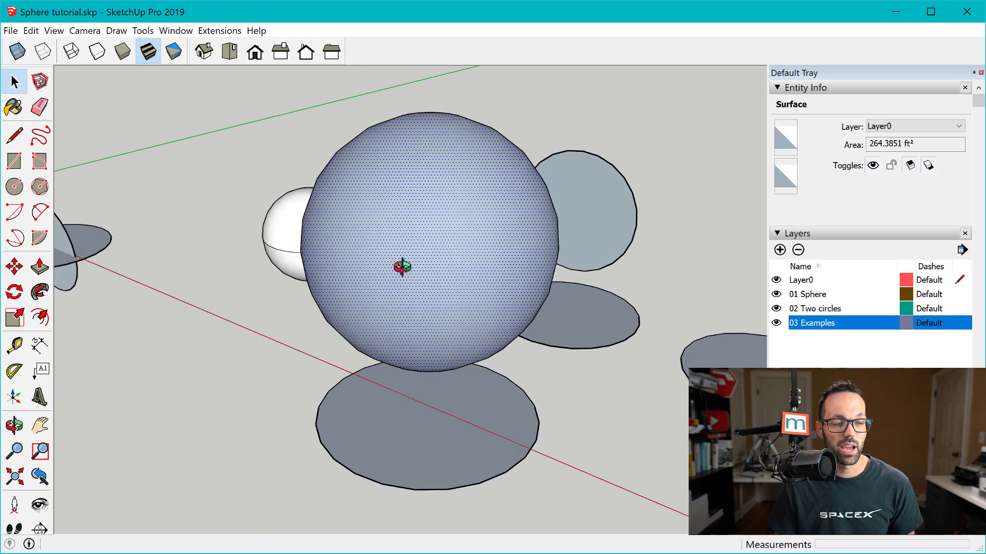
right_click(423, 207)
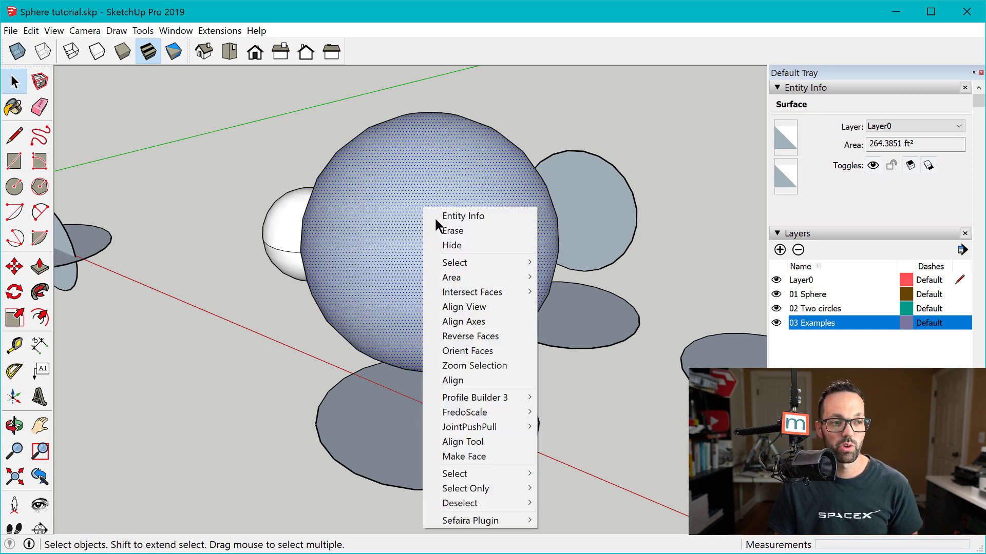
left_click(482, 337)
Undo the face reversal, the sweep and both newly drawn circles.
middle_click_drag(400, 398, 486, 392)
scroll(724, 273, "up", 5)
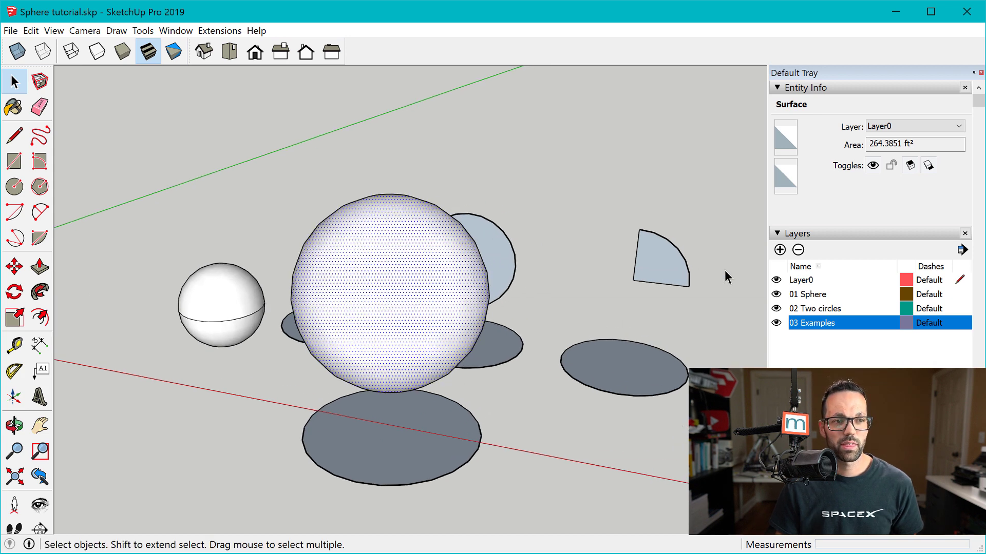
middle_click_drag(635, 414, 518, 410, "shift")
left_click_drag(478, 409, 644, 396)
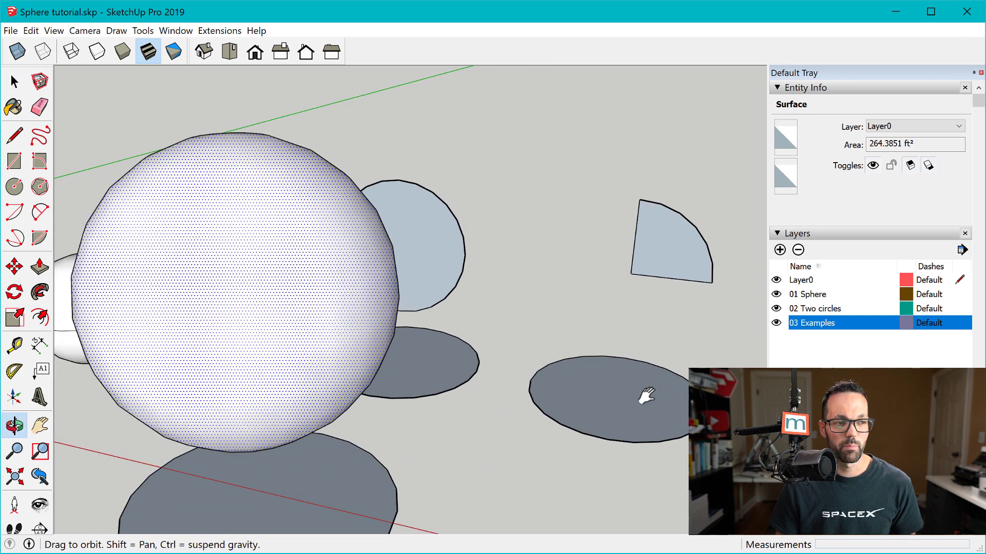
key("space")
scroll(662, 371, "down", 3)
key("ctrl+z")
key("ctrl+z")
key("ctrl+z")
key("ctrl+z")
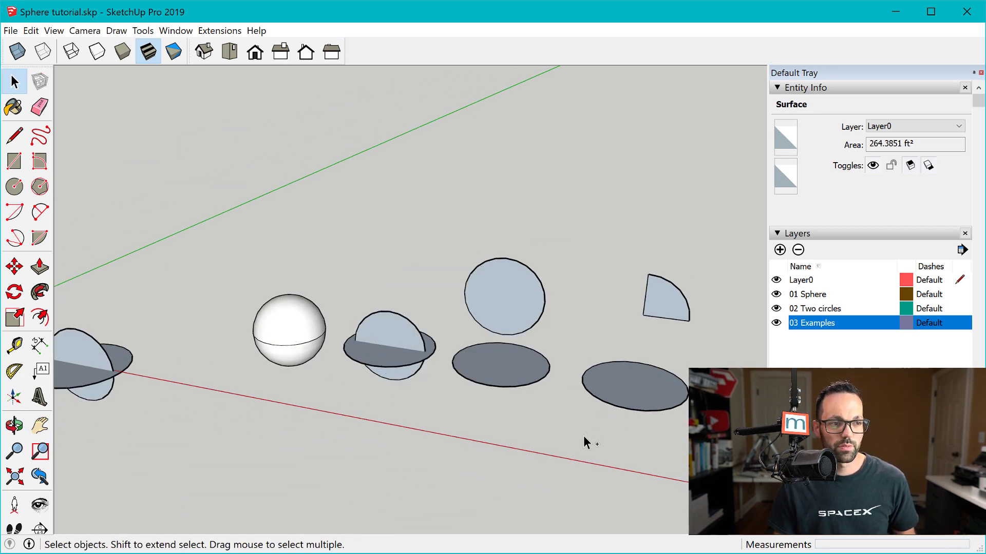
Scale the vertical circle of the separated example pair down uniformly about its centre.
scroll(521, 370, "up", 4)
middle_click_drag(507, 380, 589, 182)
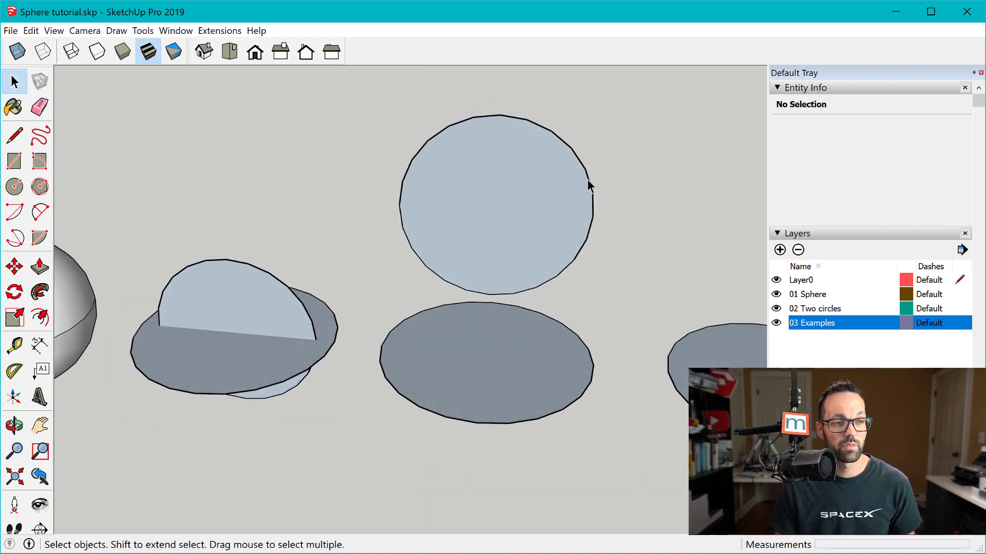
left_click(528, 291)
scroll(490, 384, "down", 3)
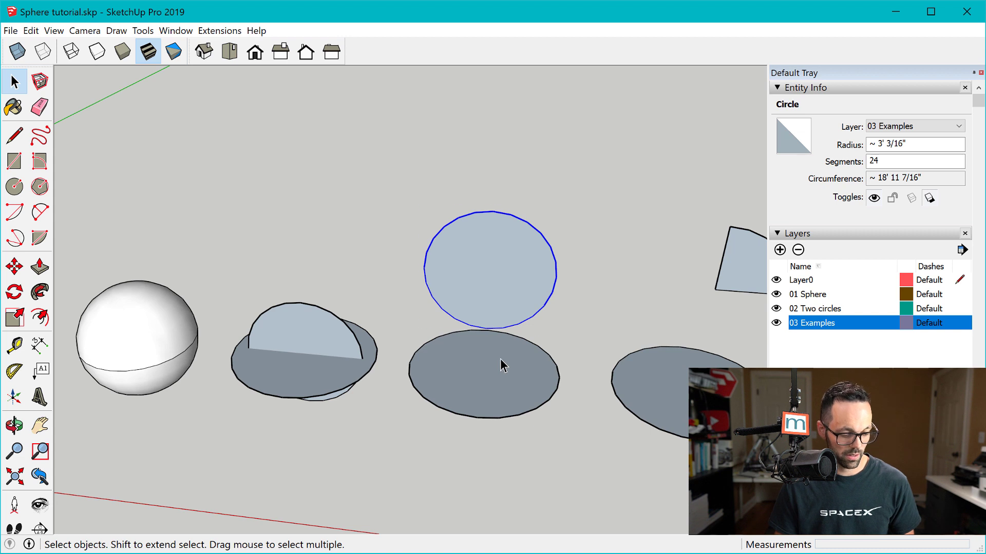
key("s")
left_click_drag(565, 212, 520, 254, "ctrl")
key("space")
Move the small vertical circle about 4' 3" parallel to the red axis, past the edge of the horizontal circle below.
middle_click_drag(531, 301, 549, 387)
scroll(549, 387, "up", 3)
double_click(440, 182)
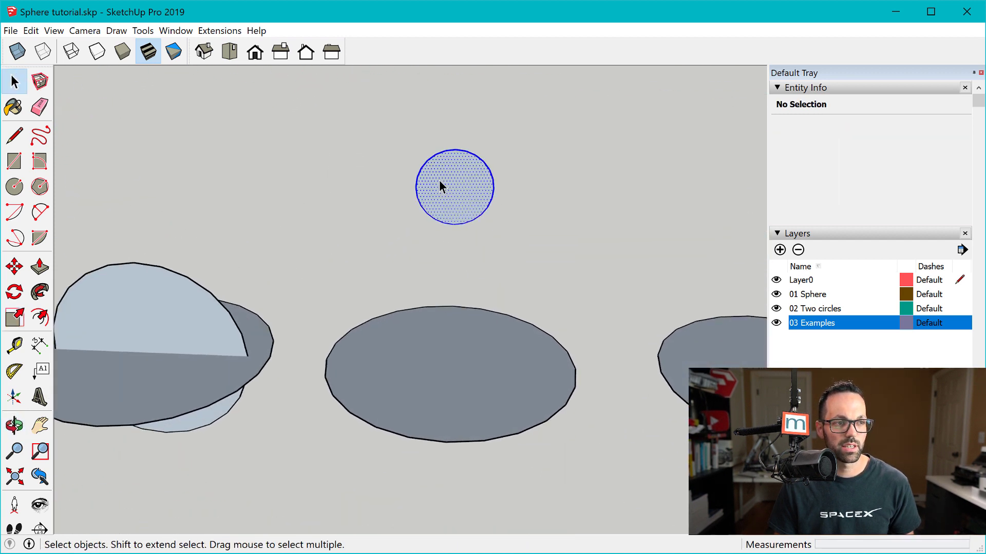
key("m")
left_click(364, 392)
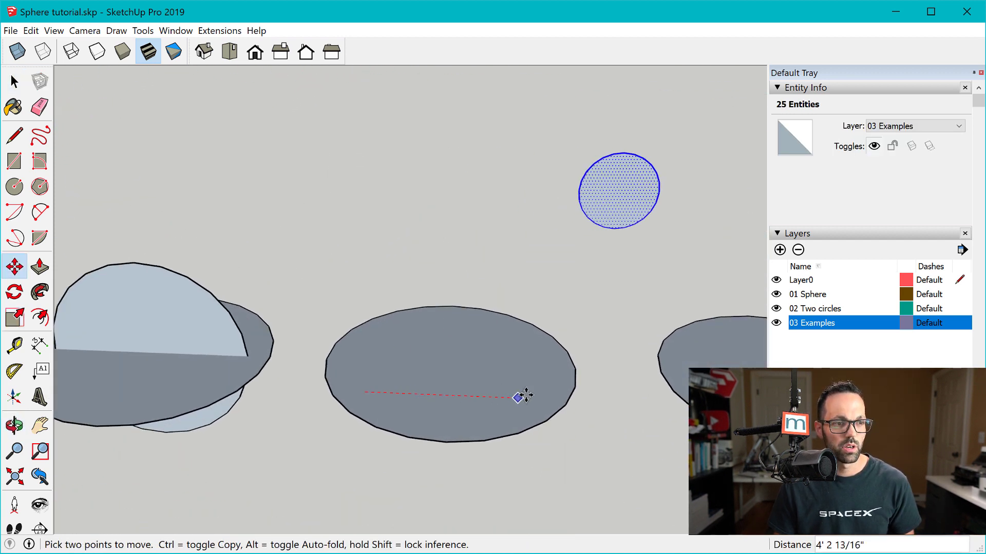
scroll(541, 400, "down", 5)
middle_click_drag(503, 405, 429, 418)
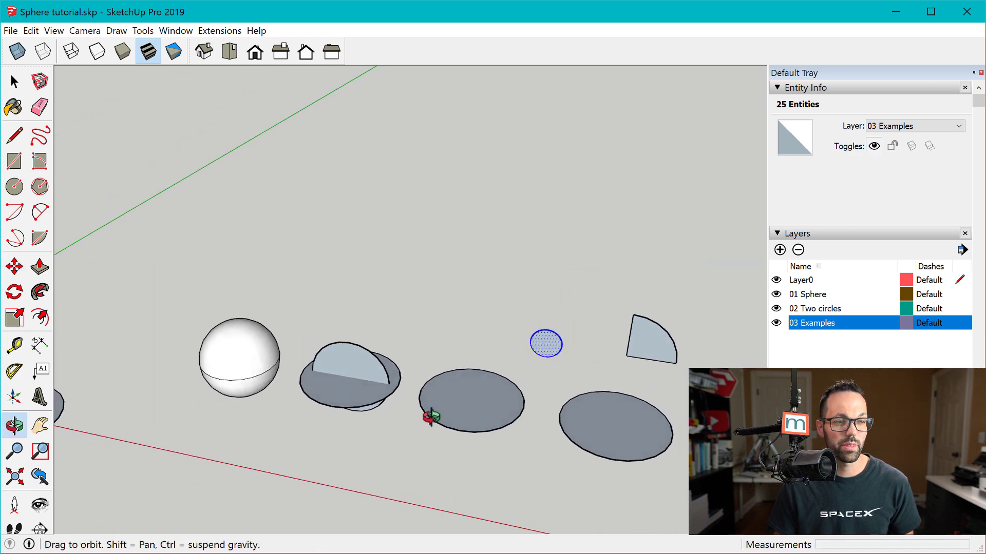
scroll(506, 409, "up", 4)
key("space")
Sweep the small offset circle around the horizontal face beside it with Follow Me to form a torus.
left_click(501, 414)
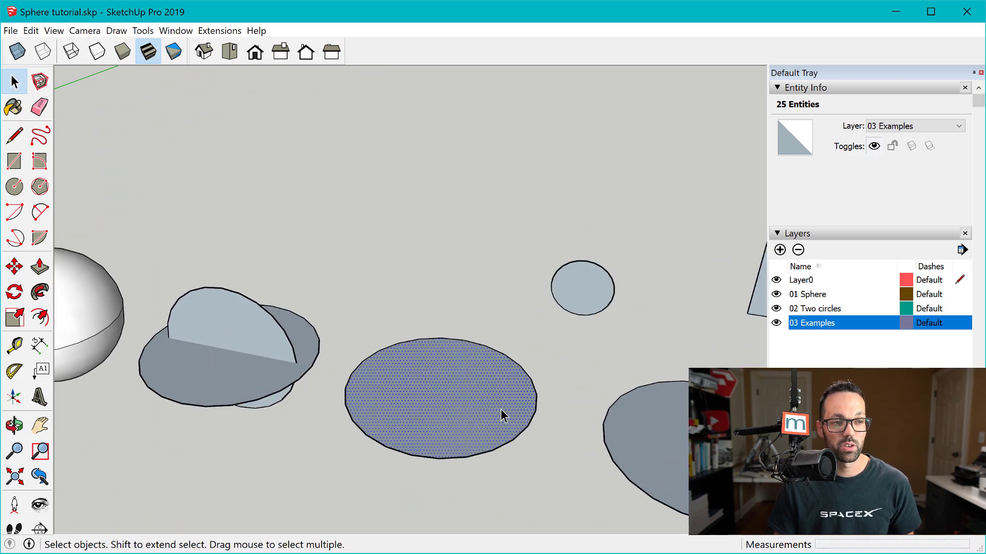
left_click(39, 292)
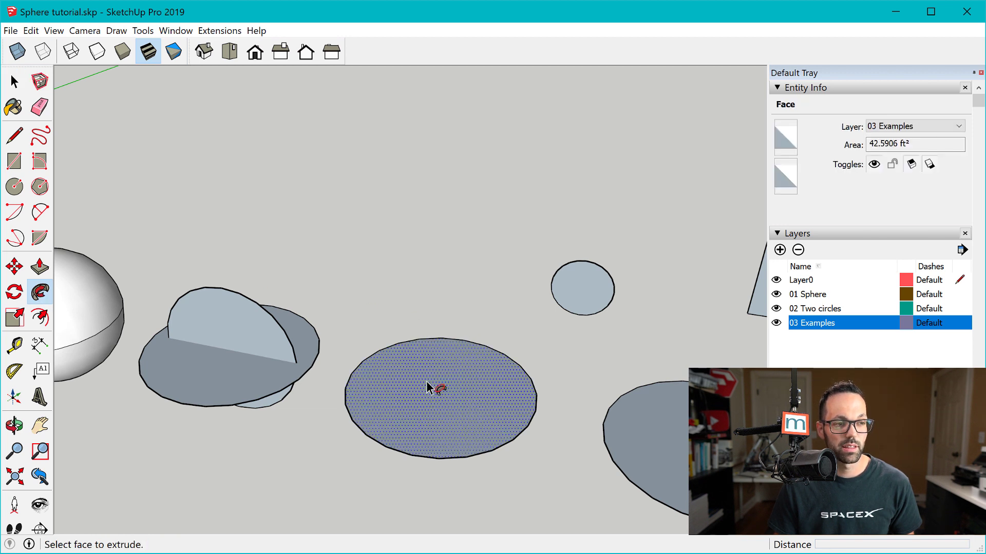
left_click(592, 284)
middle_click_drag(429, 345, 396, 363)
scroll(396, 363, "down", 2)
scroll(516, 411, "up", 3)
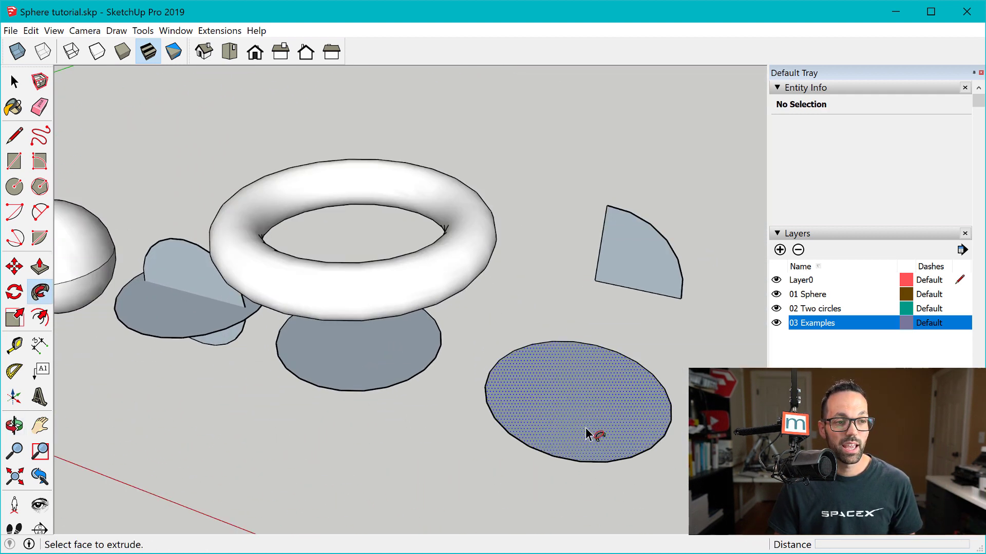
Sweep the quarter-circle face around the horizontal circular face below it with Follow Me to form a hemisphere.
scroll(629, 420, "up", 1)
middle_click_drag(629, 421, 545, 442, "shift")
scroll(558, 440, "up", 3)
key("space")
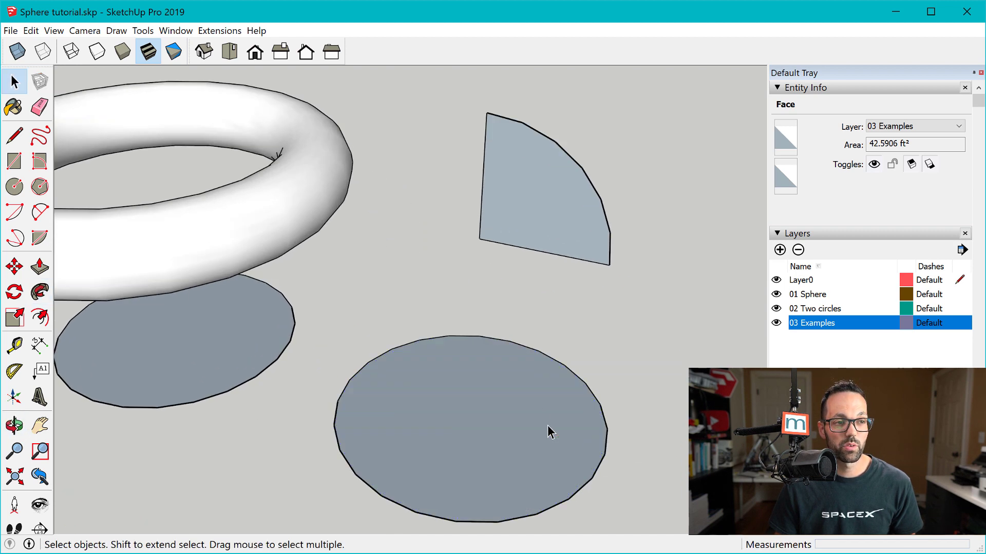
left_click(475, 400)
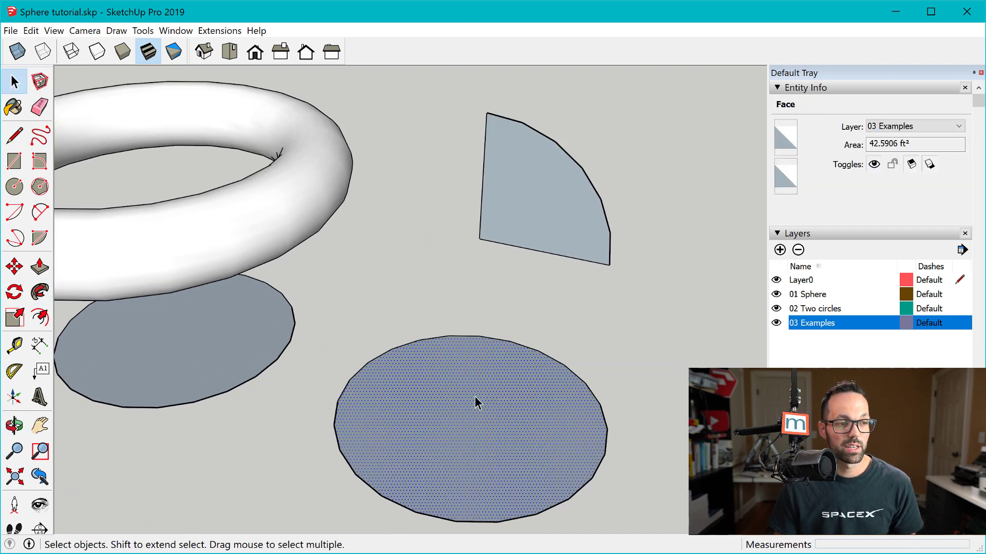
left_click(40, 292)
left_click(569, 224)
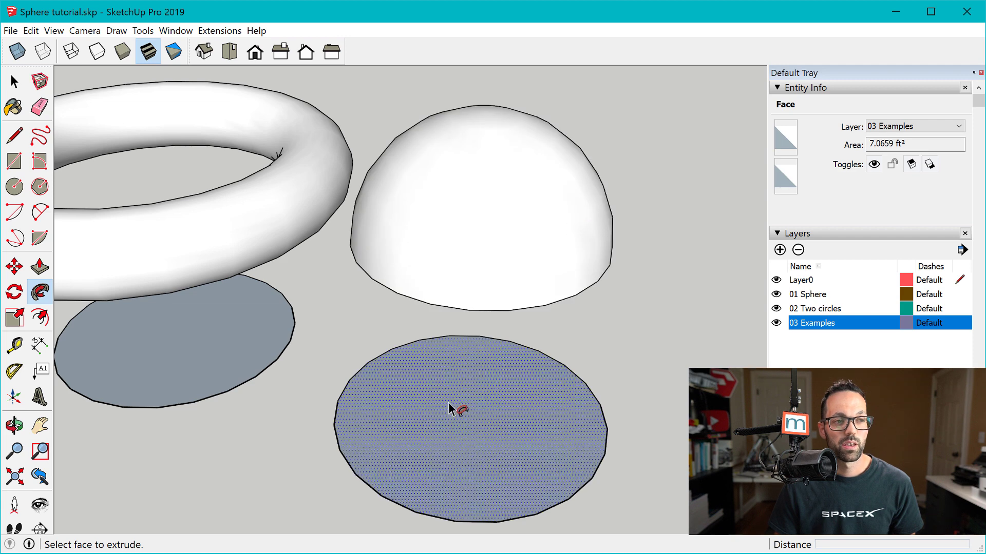
middle_click_drag(455, 407, 496, 398)
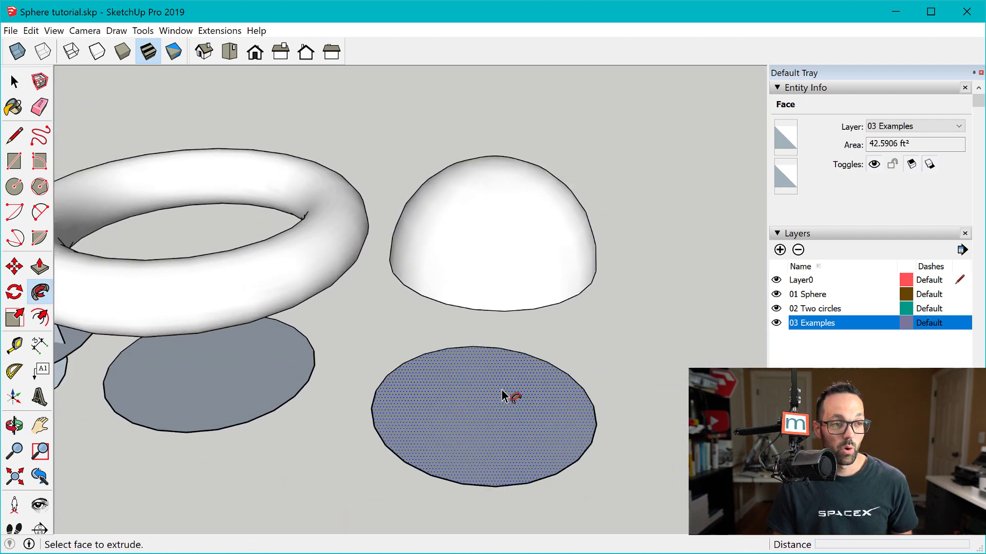
Undo the hemisphere sweep and inspect the quarter-circle profile up close.
key("ctrl+z")
scroll(552, 213, "up", 5)
mouse_move(557, 217)
middle_mouse_down()
mouse_move(567, 224)
mouse_move(557, 246)
mouse_move(560, 232)
middle_mouse_up()
key("space")
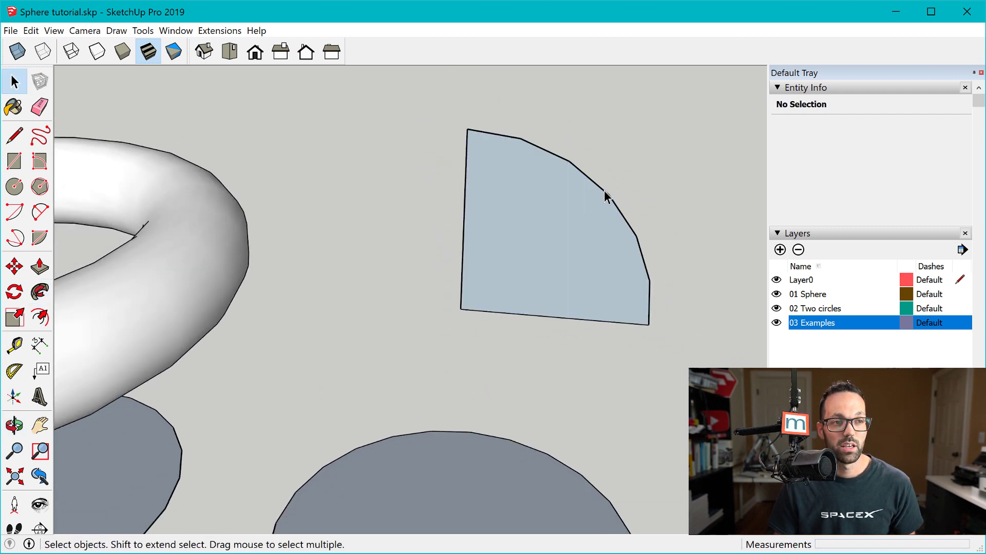
Offset the quarter-circle's arc inward about 4 3/4" and erase the straight edges inside it to leave a thin curved band.
left_click(640, 260)
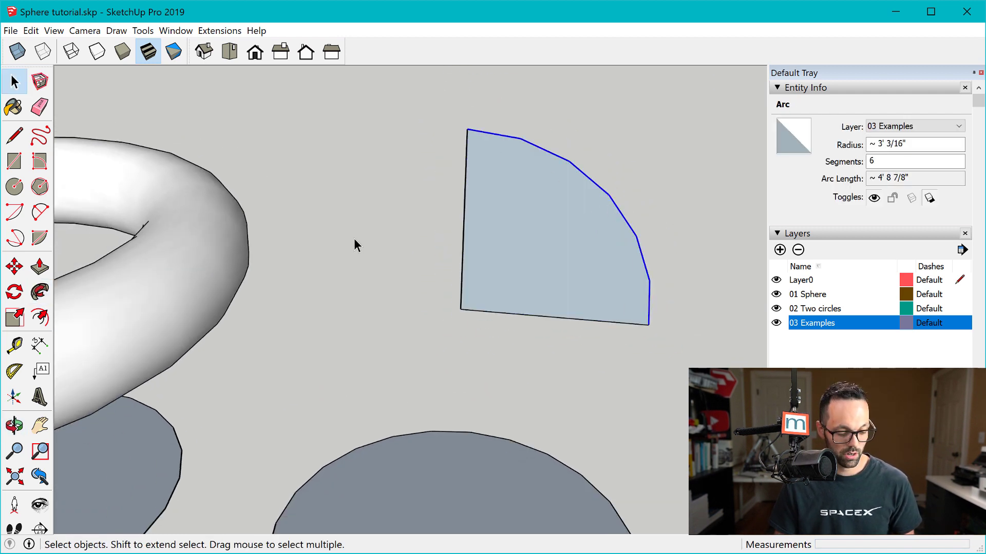
left_click(40, 317)
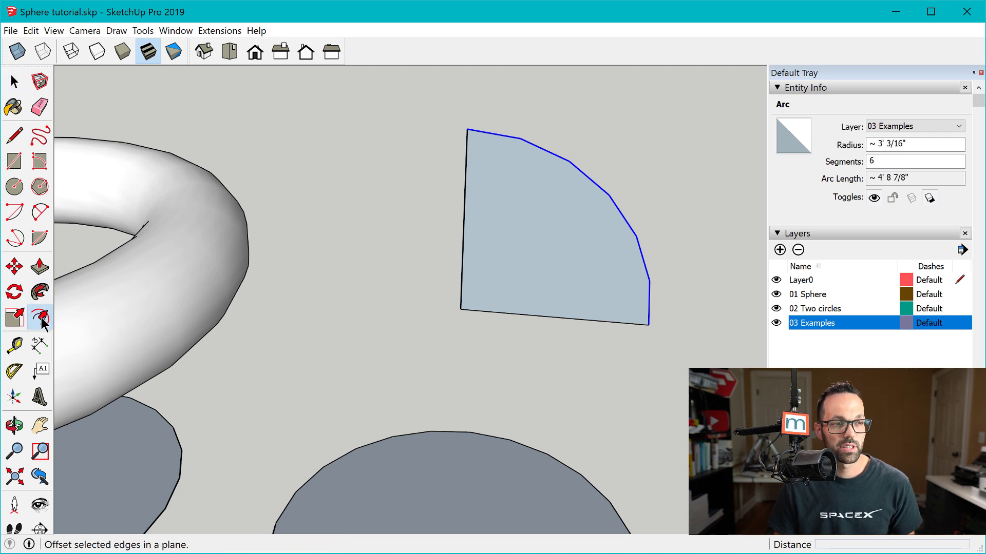
left_click(585, 208)
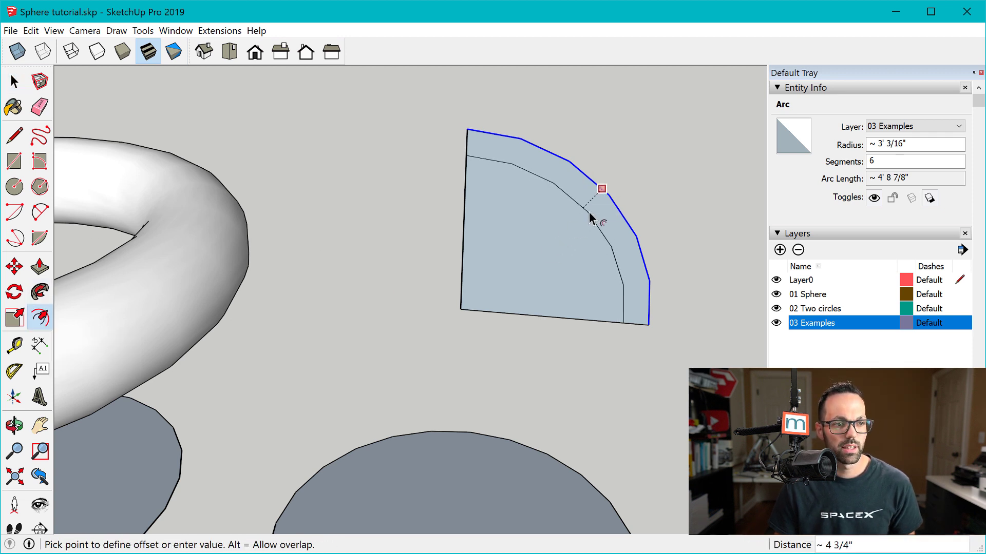
left_click(590, 216)
key("e")
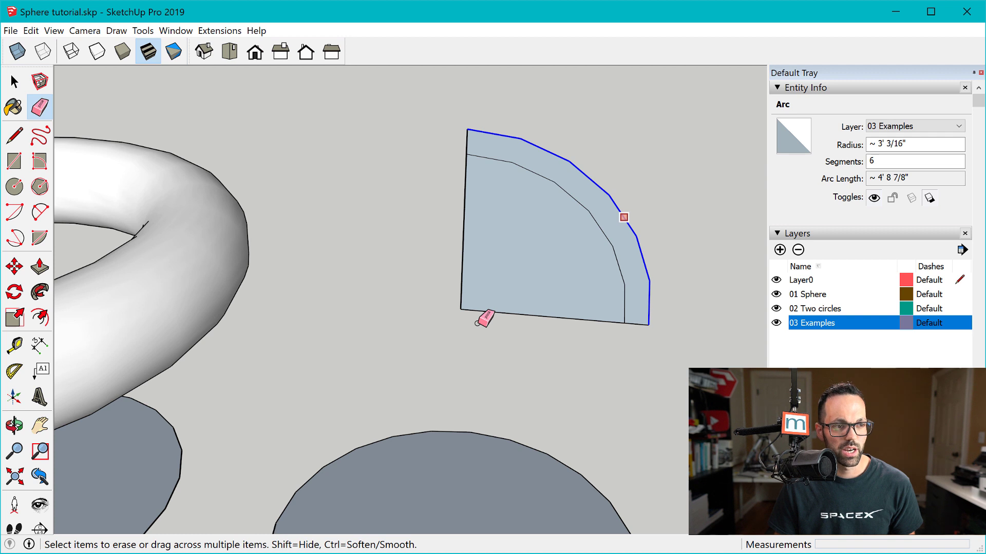
left_click_drag(477, 320, 429, 257)
Sweep the thin curved band around the horizontal circular face below it with Follow Me to form a hollow dome.
scroll(518, 270, "down", 4)
key("space")
left_click(482, 425)
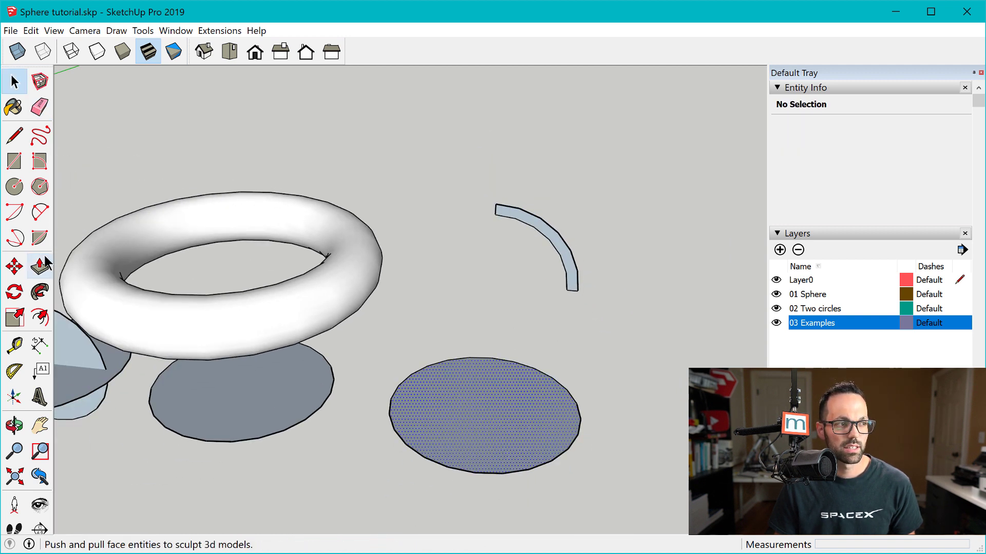
left_click(39, 291)
left_click(548, 251)
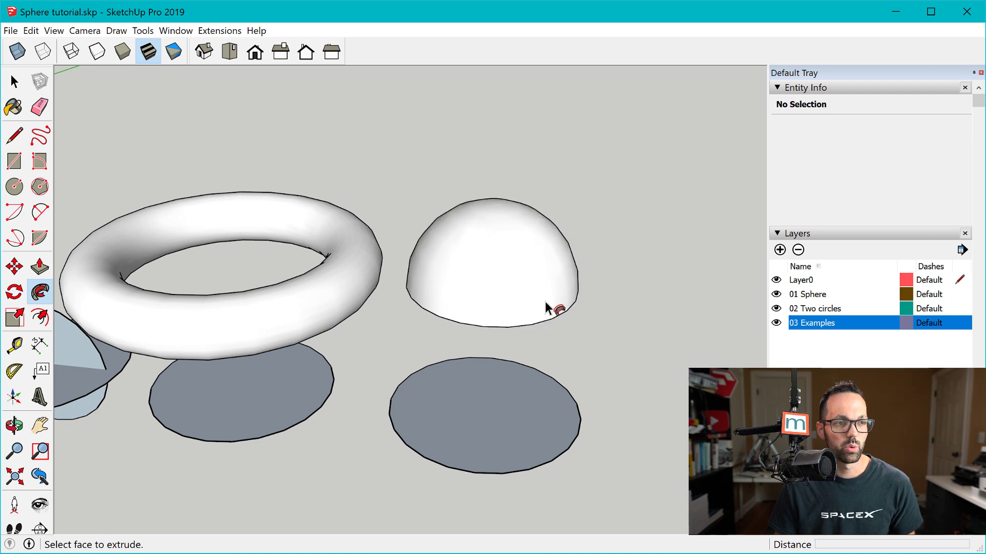
middle_click_drag(555, 308, 497, 426)
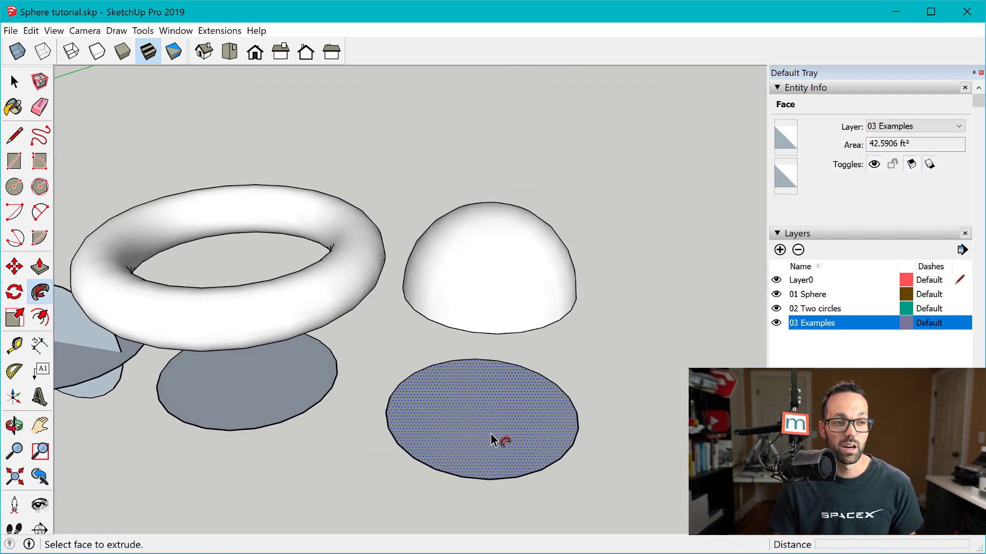
scroll(498, 437, "down", 2)
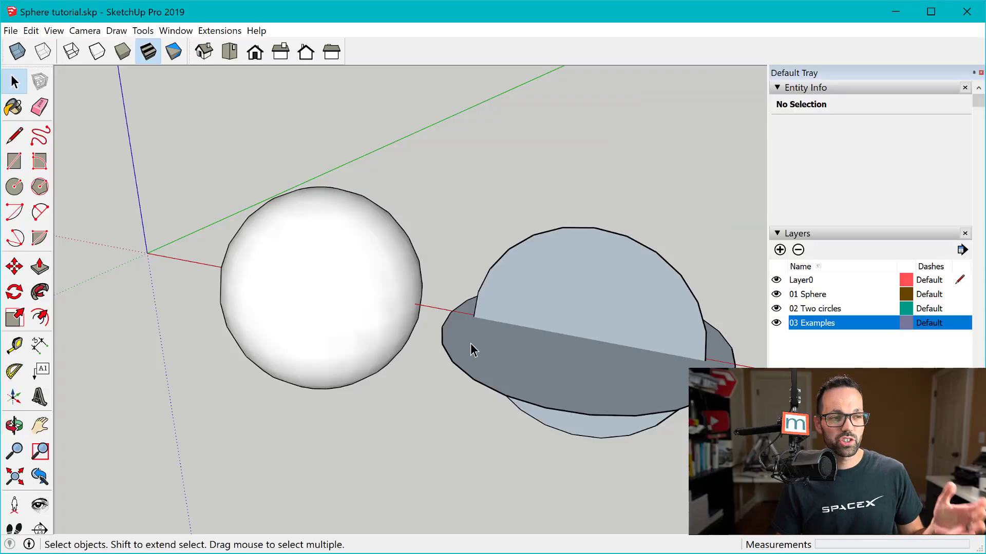
Turn on the display of hidden geometry and examine the facets of the finished sphere.
middle_click_drag(470, 343, 319, 285)
scroll(267, 270, "up", 3)
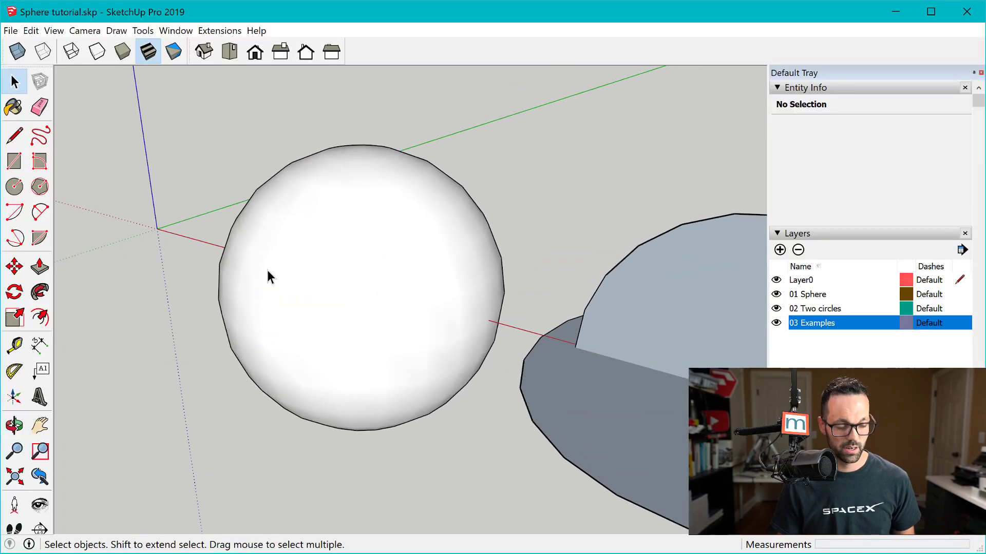
left_click(60, 31)
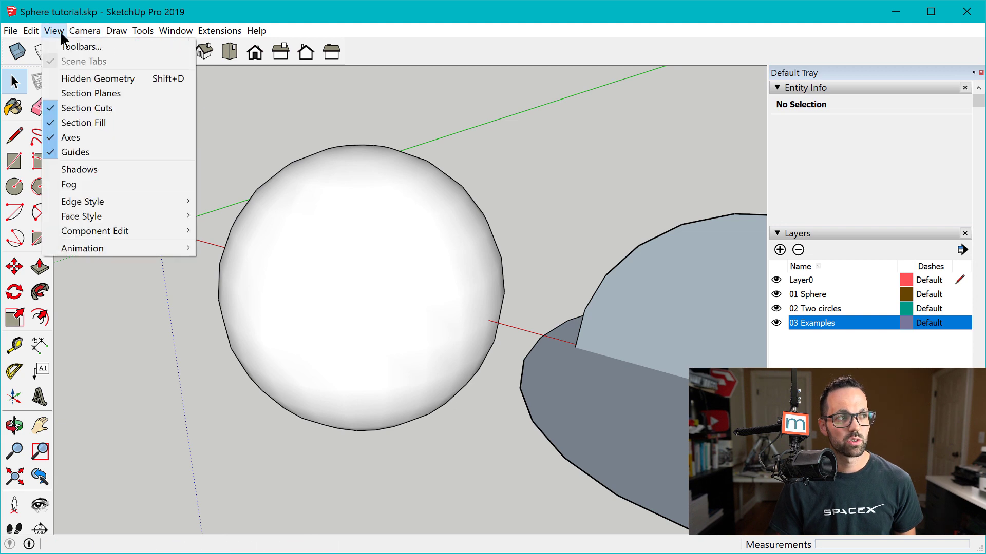
left_click(81, 77)
middle_click_drag(328, 327, 256, 313)
scroll(455, 278, "up", 2)
scroll(456, 278, "down", 4)
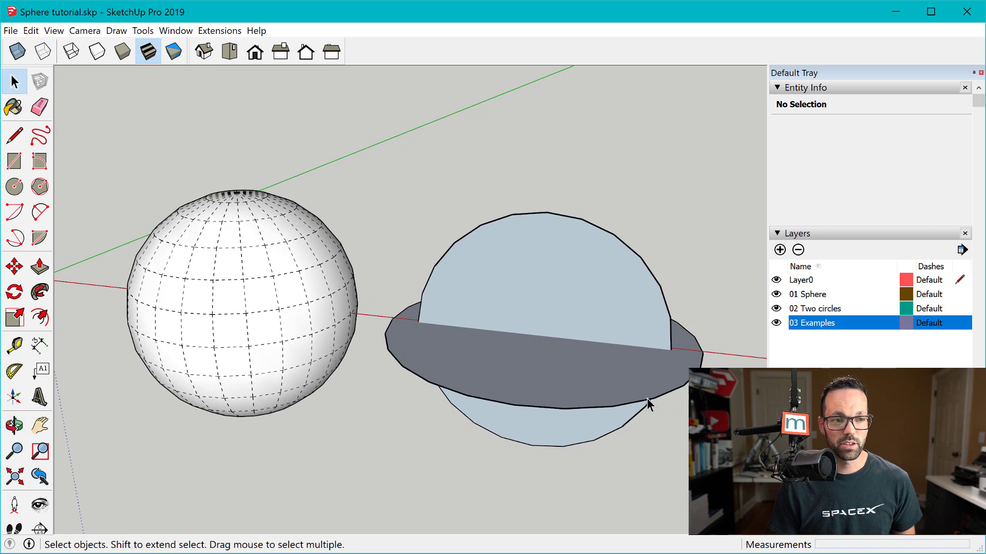
Set the number of segments of the horizontal circle beside the finished sphere to 12.
left_click(647, 398)
middle_click_drag(646, 398, 543, 371)
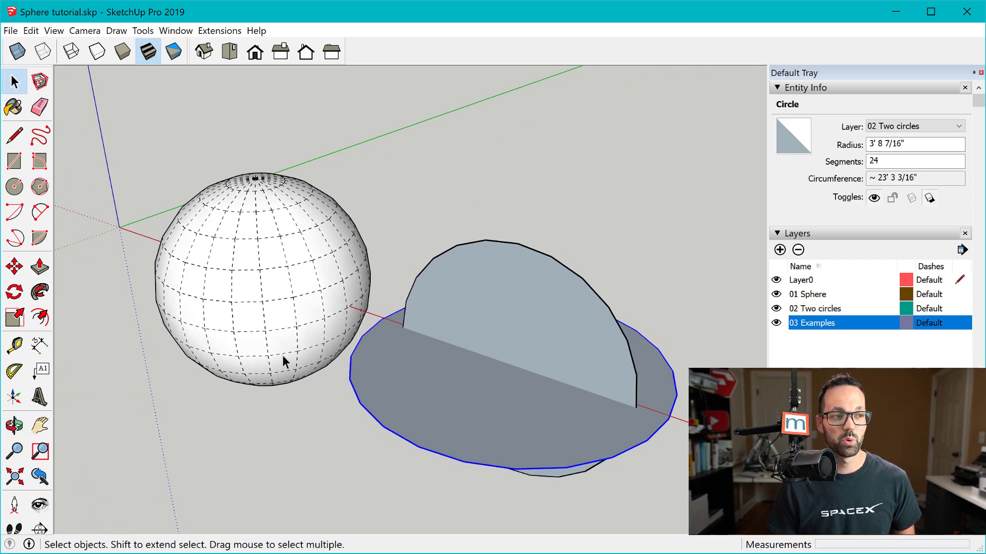
middle_click_drag(283, 355, 459, 290)
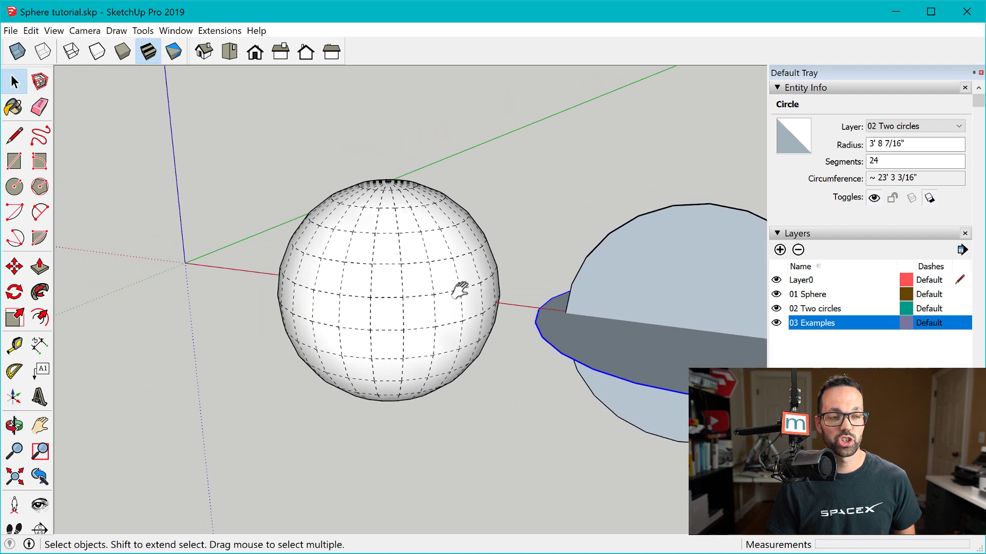
middle_click_drag(374, 283, 413, 307)
left_click(885, 161)
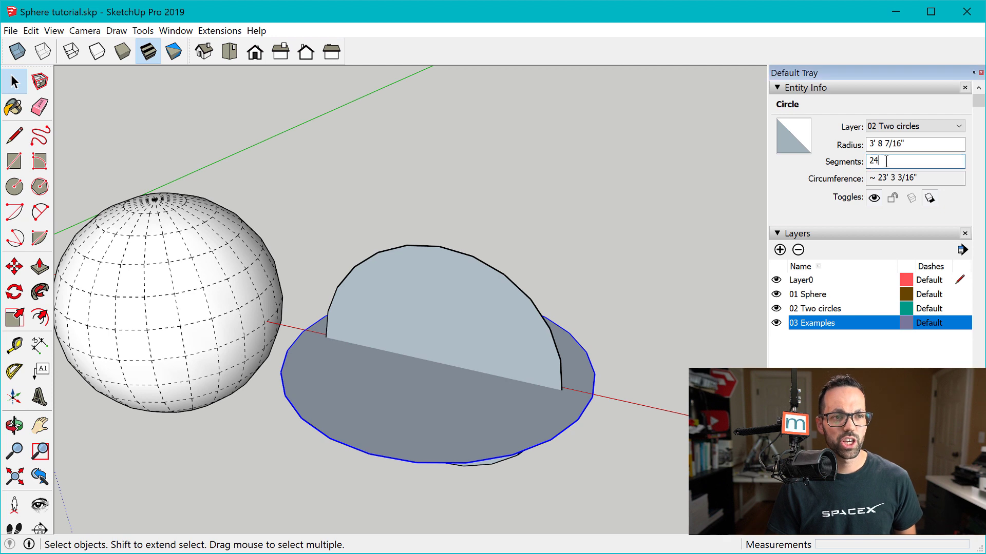
scroll(610, 322, "down", 2)
scroll(596, 372, "up", 2)
scroll(597, 373, "up", 2)
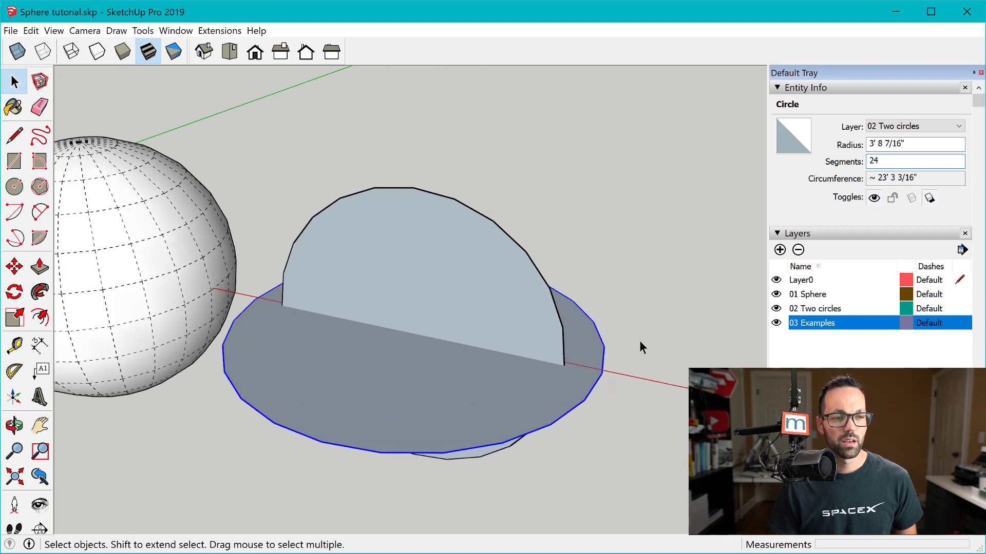
double_click(893, 163)
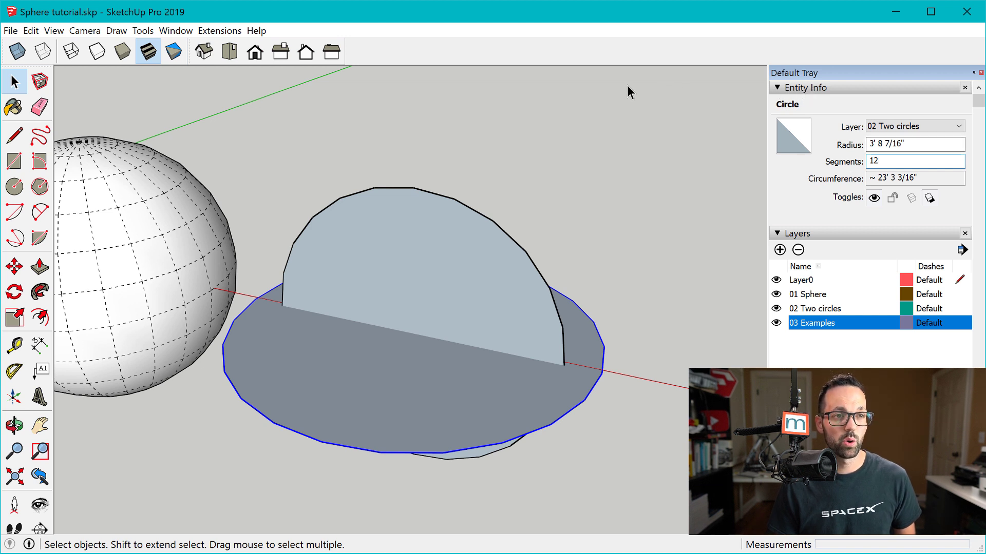
left_click(176, 31)
mouse_move(182, 46)
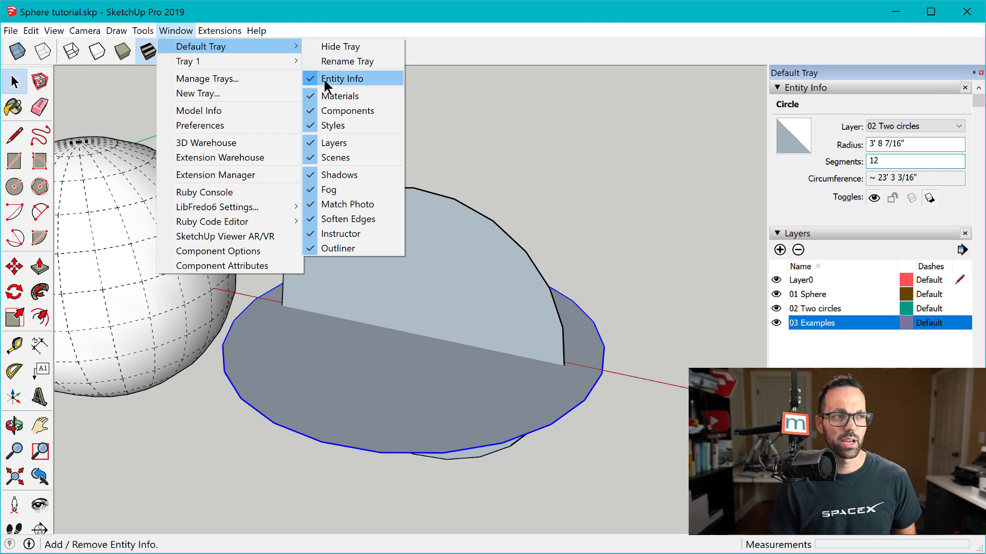
left_click(893, 163)
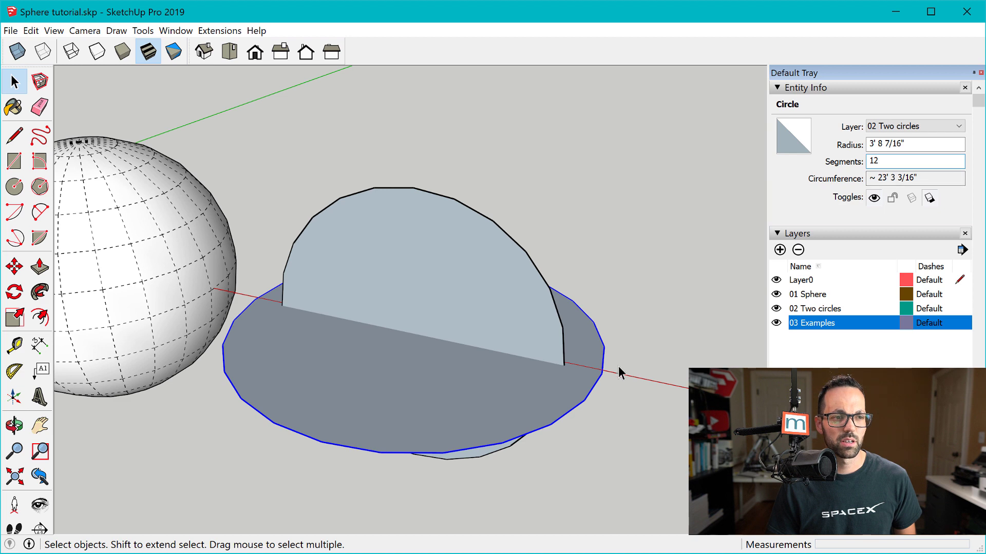
key("Return")
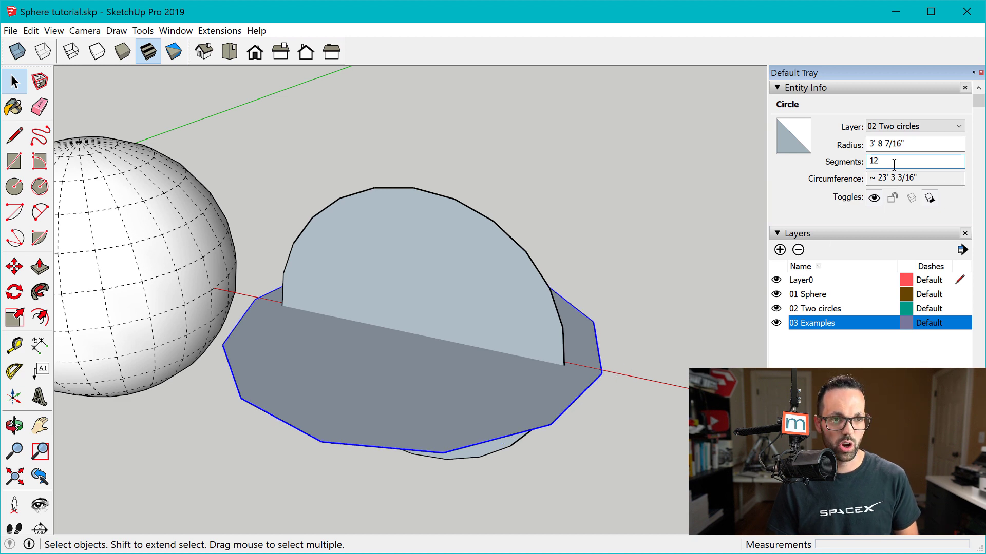
middle_click_drag(636, 226, 415, 303)
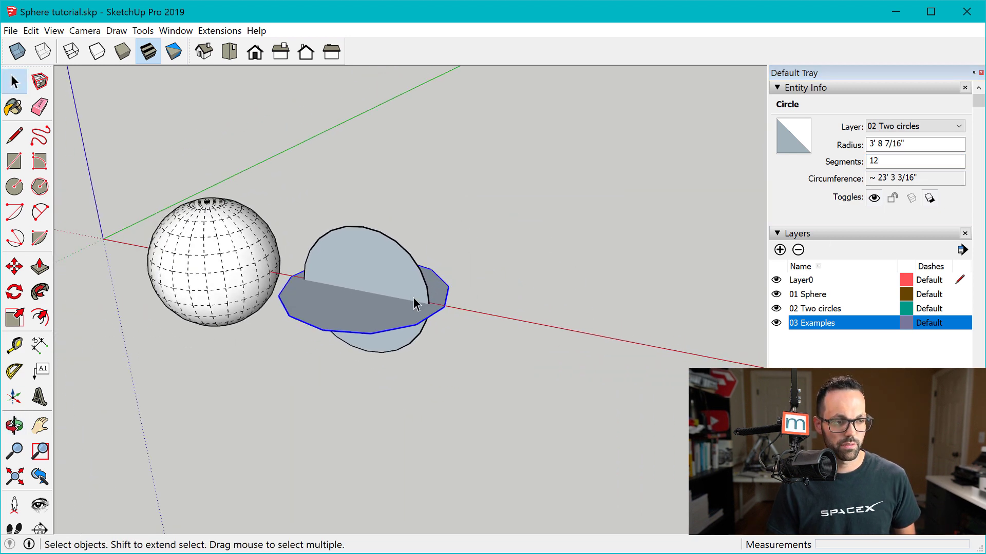
key("c")
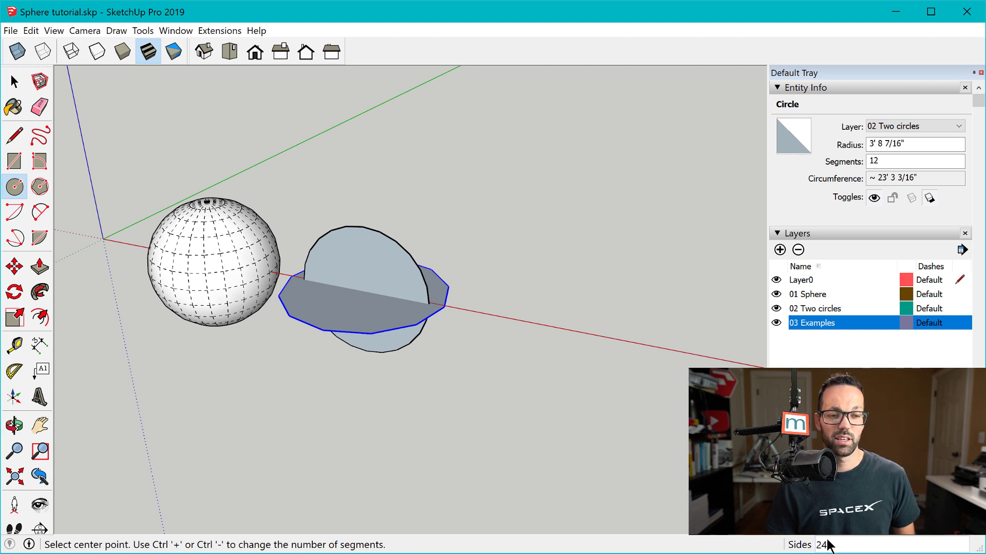
middle_click(578, 326)
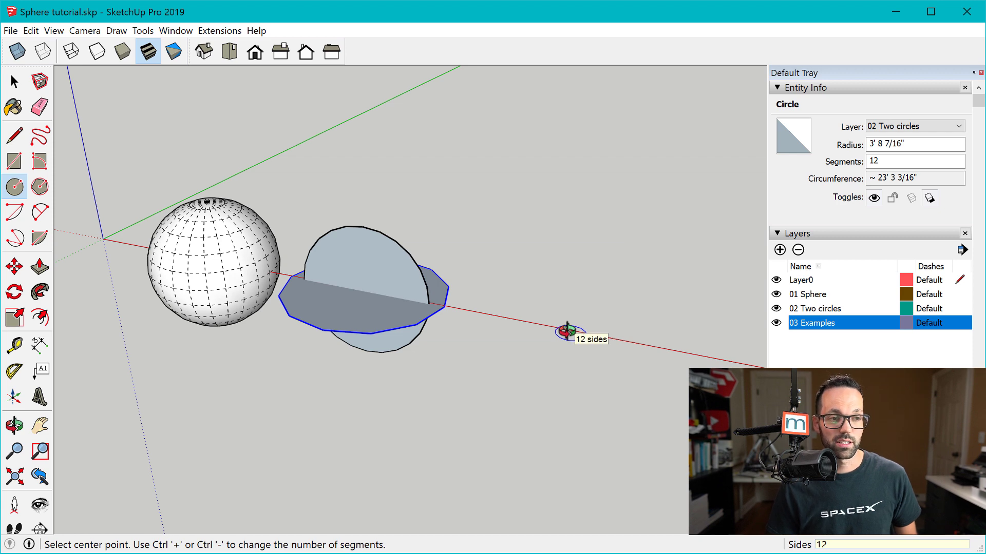
left_click(604, 341)
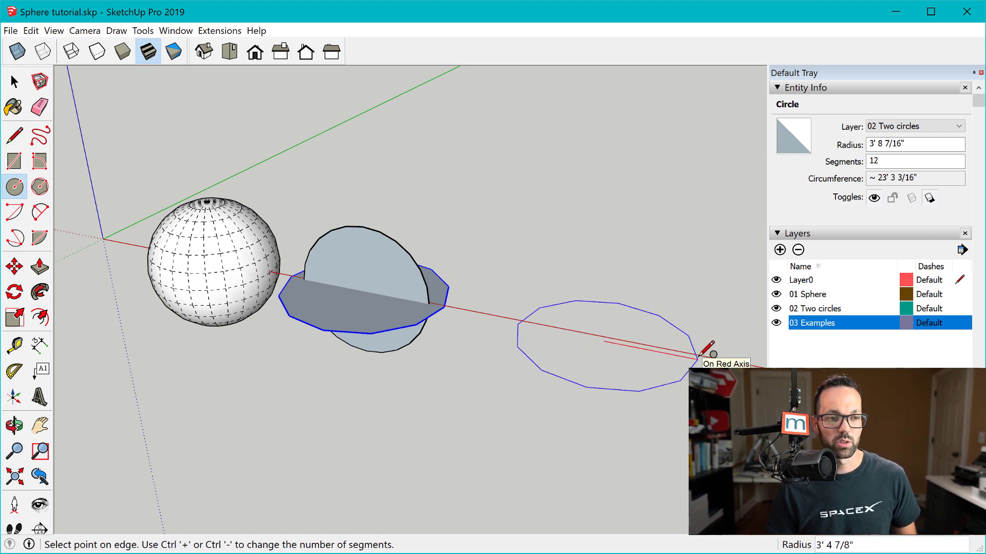
key("Escape")
Sweep the vertical circle around the 12-segment horizontal face with Follow Me and compare its facets with the first sphere.
scroll(290, 276, "up", 5)
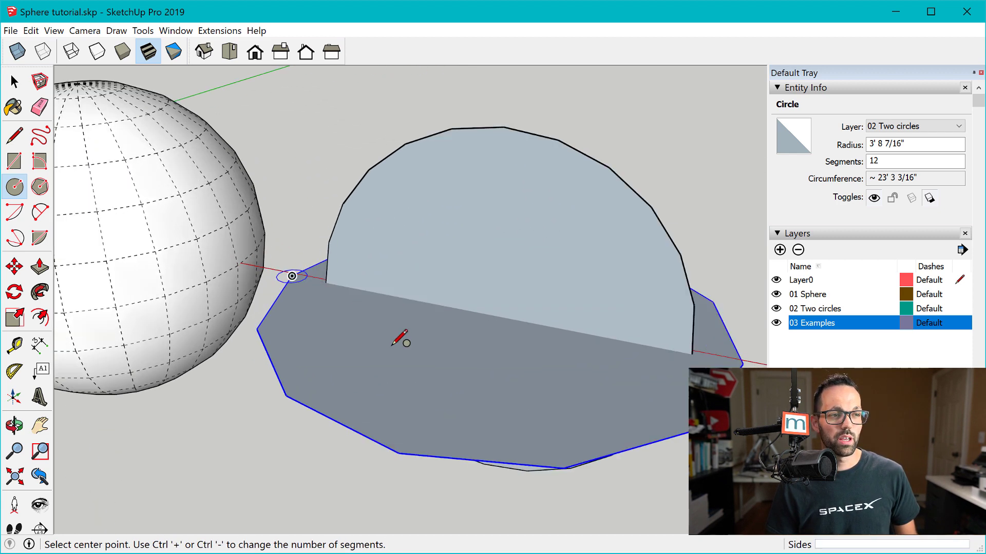
middle_click_drag(479, 347, 456, 324, "shift")
scroll(455, 324, "down", 3)
key("space")
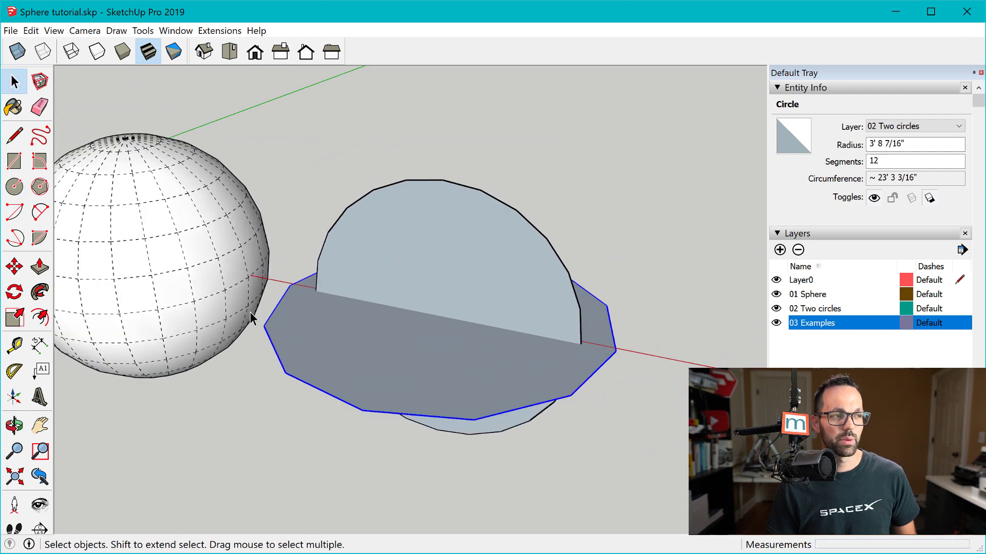
double_click(423, 348)
left_click(41, 293)
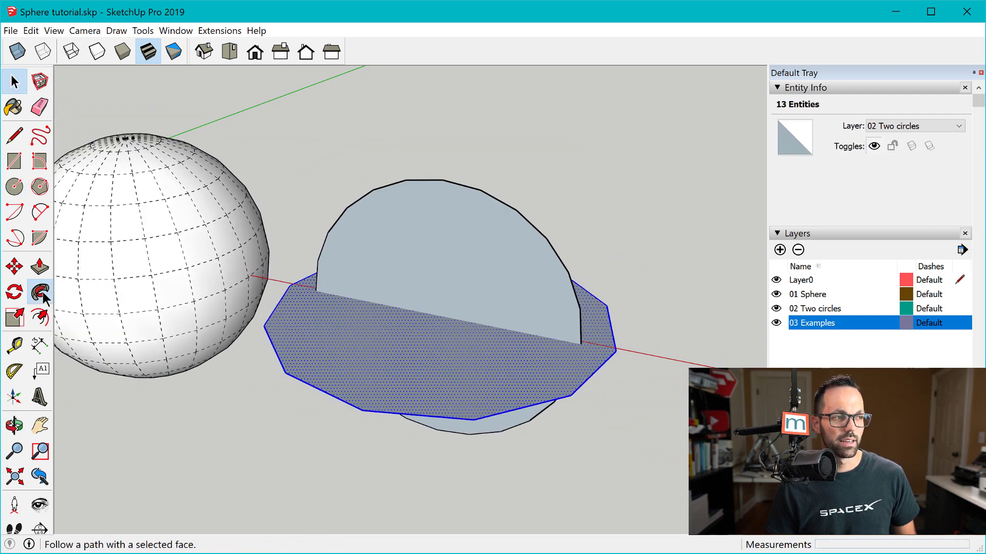
left_click(506, 275)
middle_click_drag(418, 326, 548, 317)
scroll(574, 301, "down", 2)
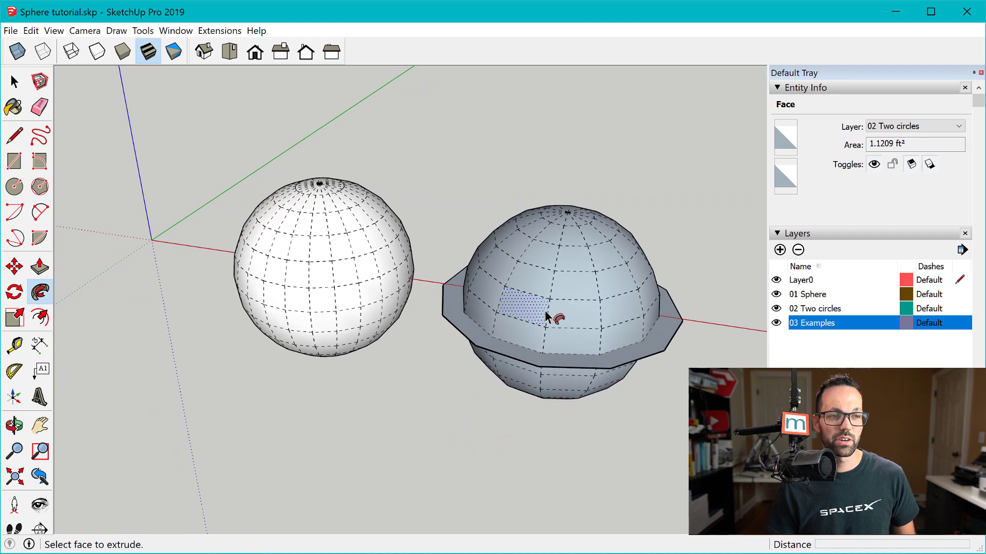
scroll(546, 317, "down", 2)
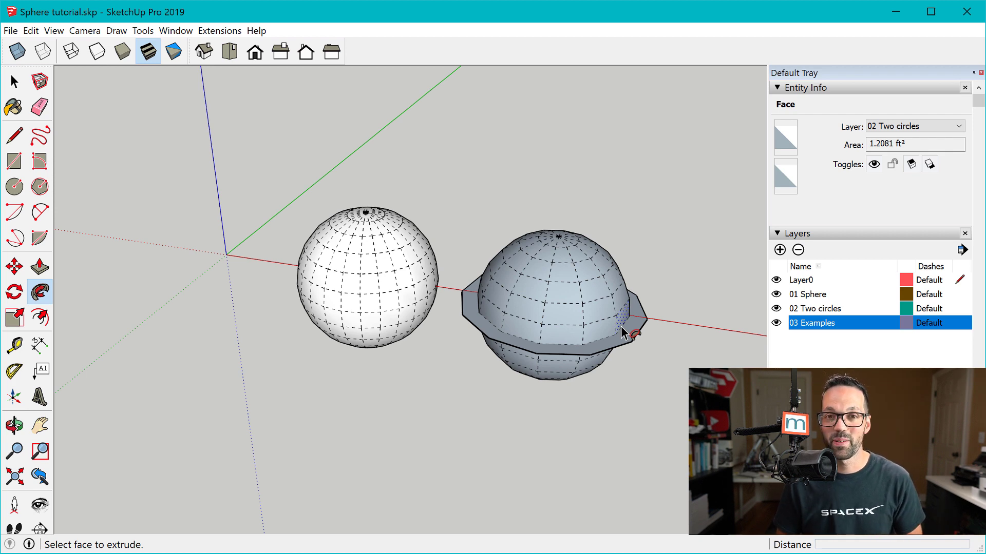
Undo the last Follow Me sweep and select the vertical circle's edge to check its segment count.
scroll(629, 311, "up", 3)
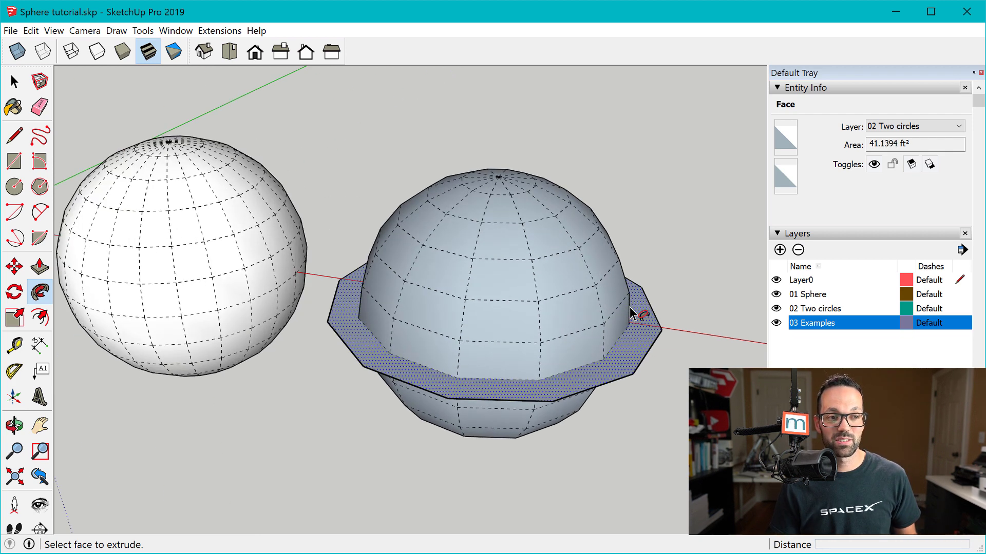
middle_click_drag(627, 338, 593, 349)
key("ctrl+z")
key("space")
scroll(594, 328, "down", 3)
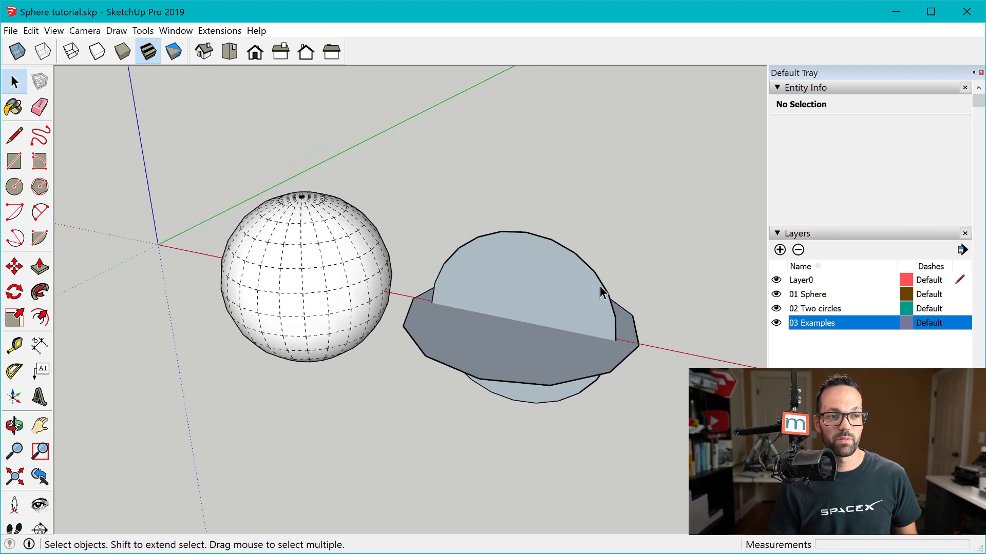
left_click(605, 291)
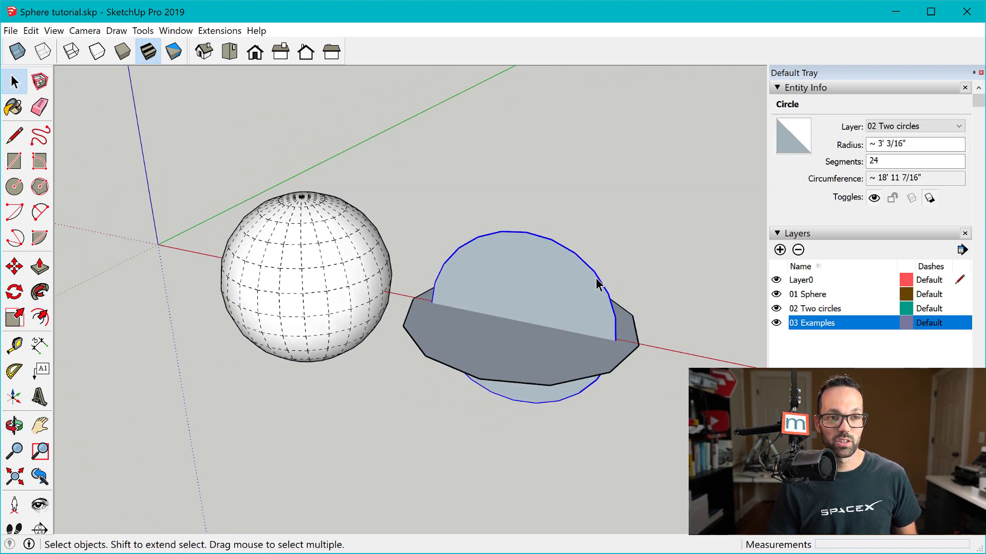
middle_click_drag(603, 303, 629, 341)
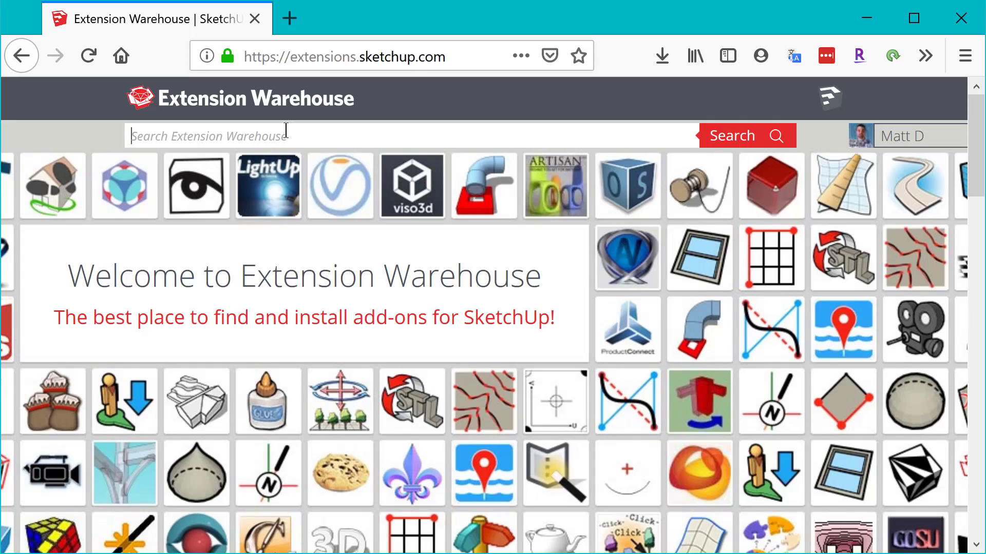
Search the Extension Warehouse website for "shapes" and open the Shapes extension by SketchUp Team.
type("shapes")
key("Return")
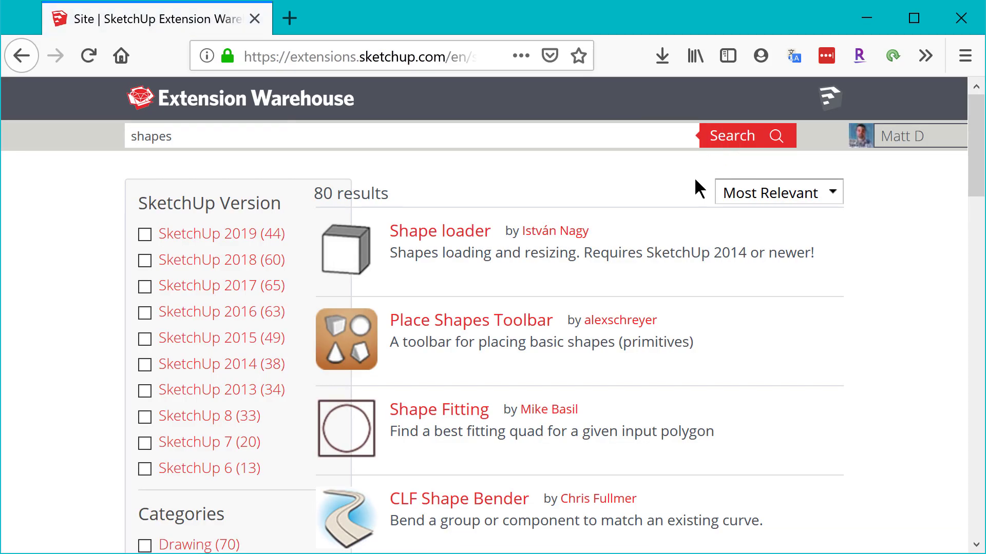
scroll(745, 354, "down", 3)
scroll(745, 351, "down", 3)
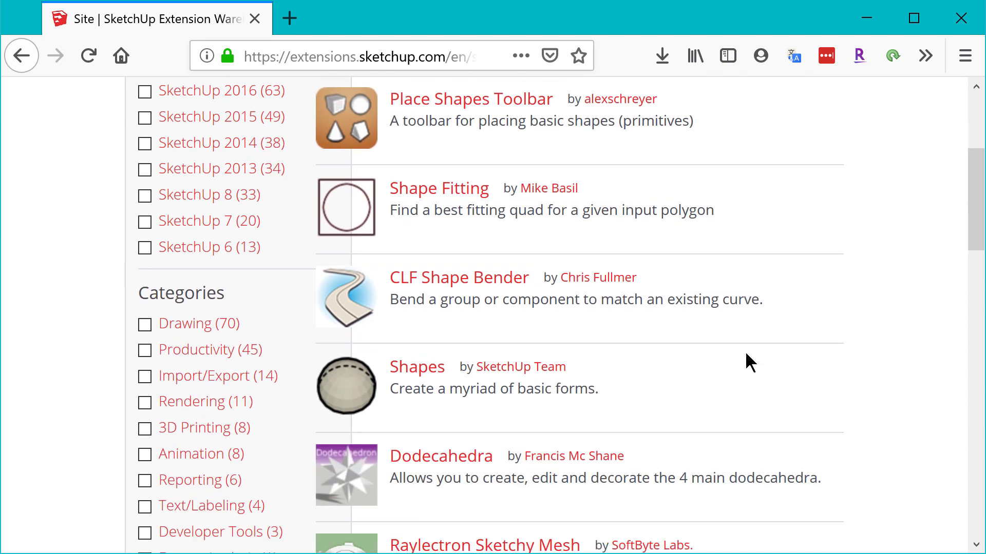
left_click(400, 370)
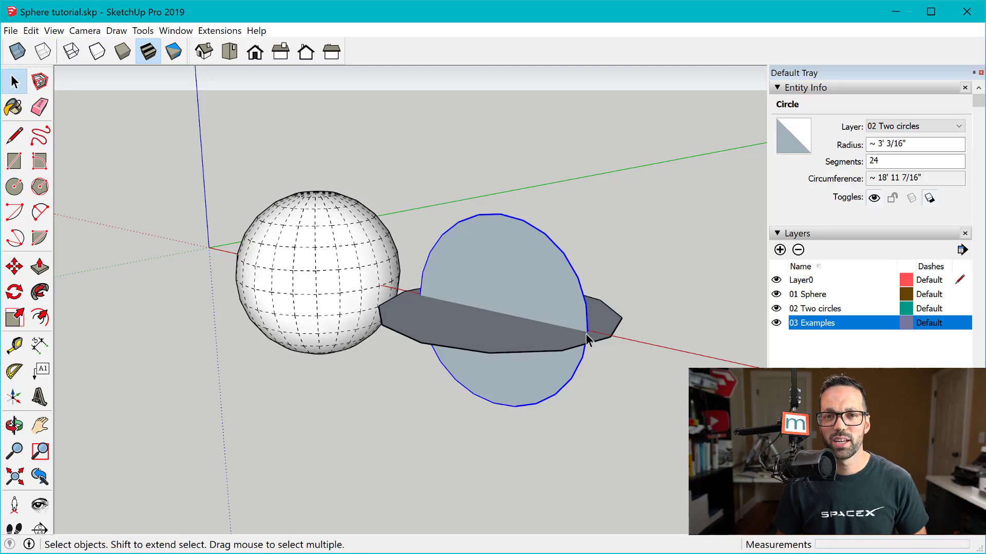
Switch back to SketchUp and create a 3D cylinder with 1' radius, 1' height and 16 segments at the origin.
left_click(116, 31)
mouse_move(174, 127)
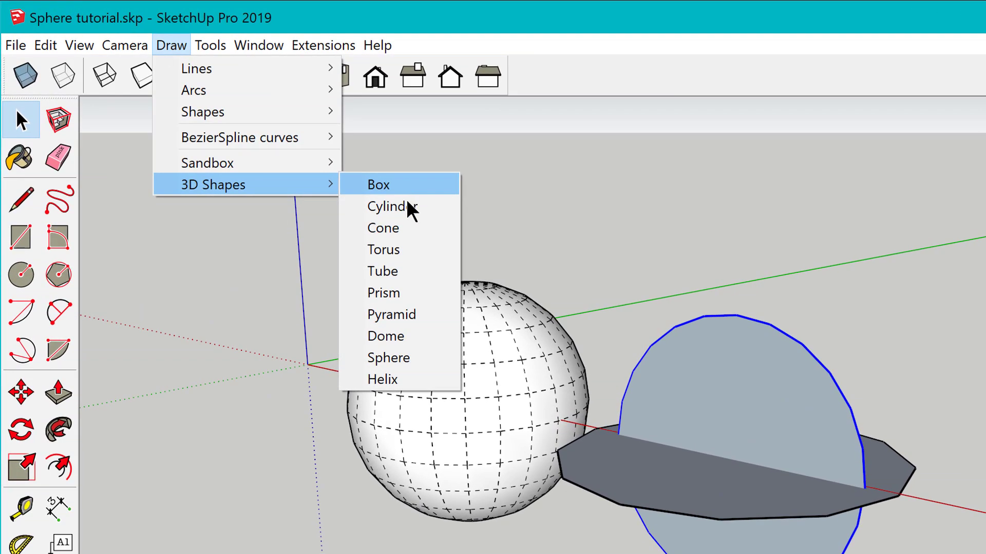
left_click(405, 206)
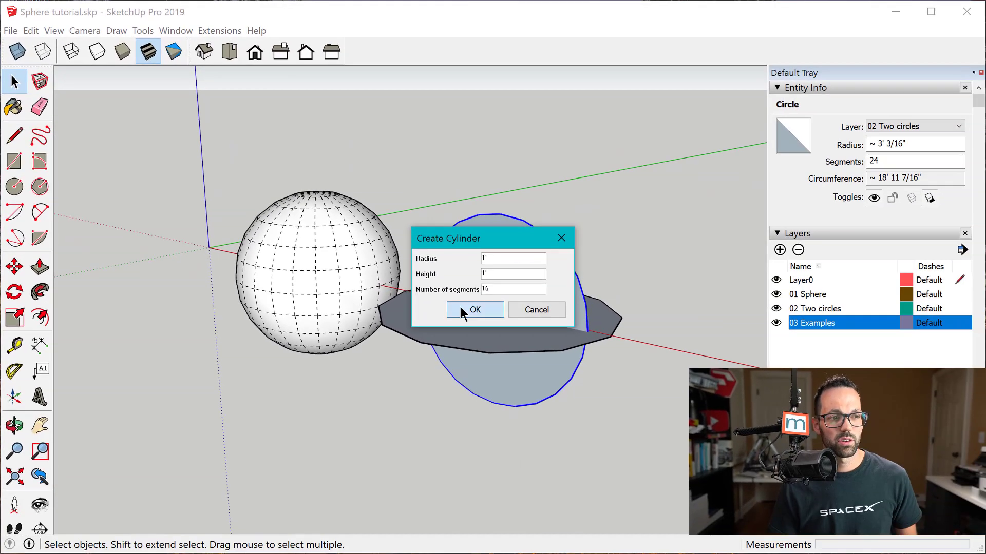
left_click(462, 306)
middle_click_drag(236, 258, 531, 375, "shift")
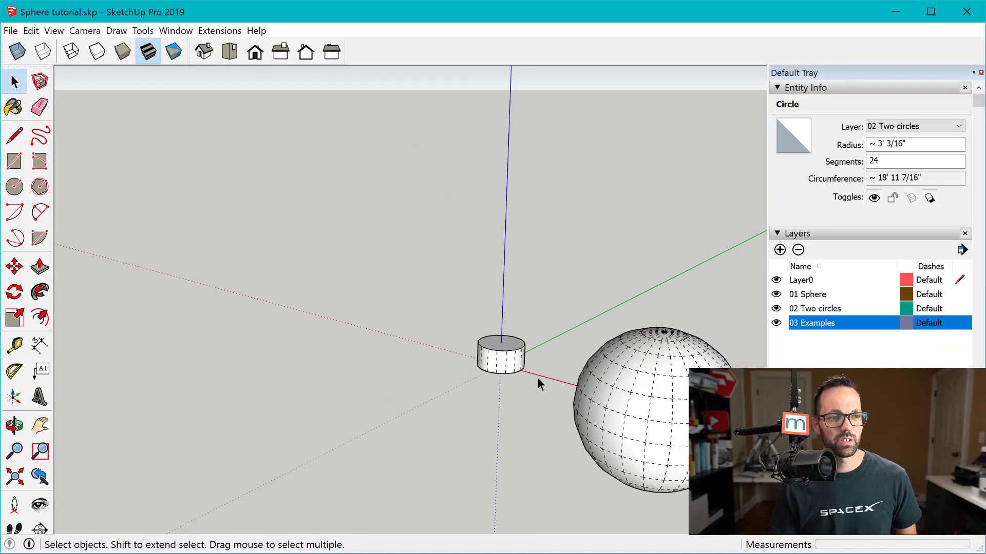
scroll(614, 435, "up", 2)
middle_click_drag(469, 366, 589, 394)
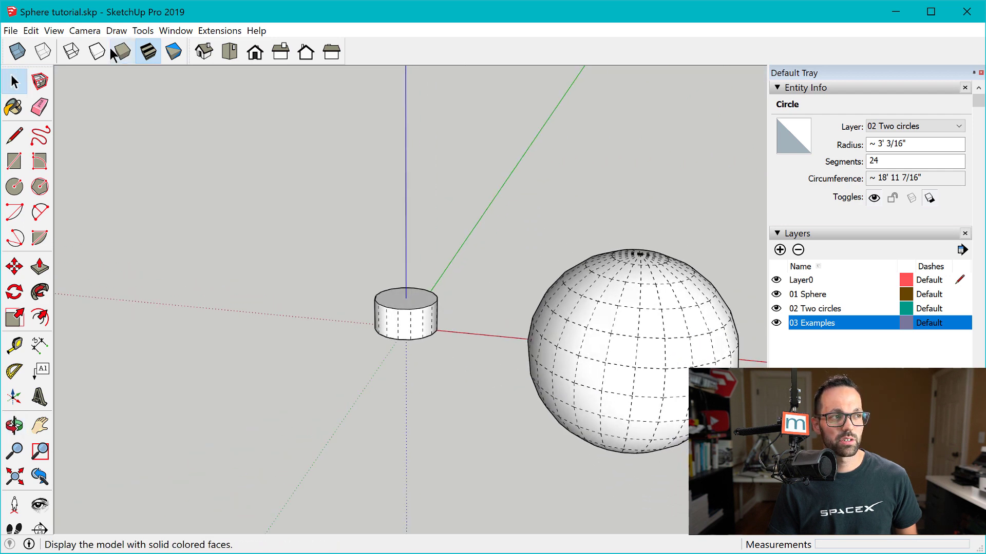
Start creating a sphere from the 3D Shapes commands.
left_click(116, 31)
mouse_move(177, 130)
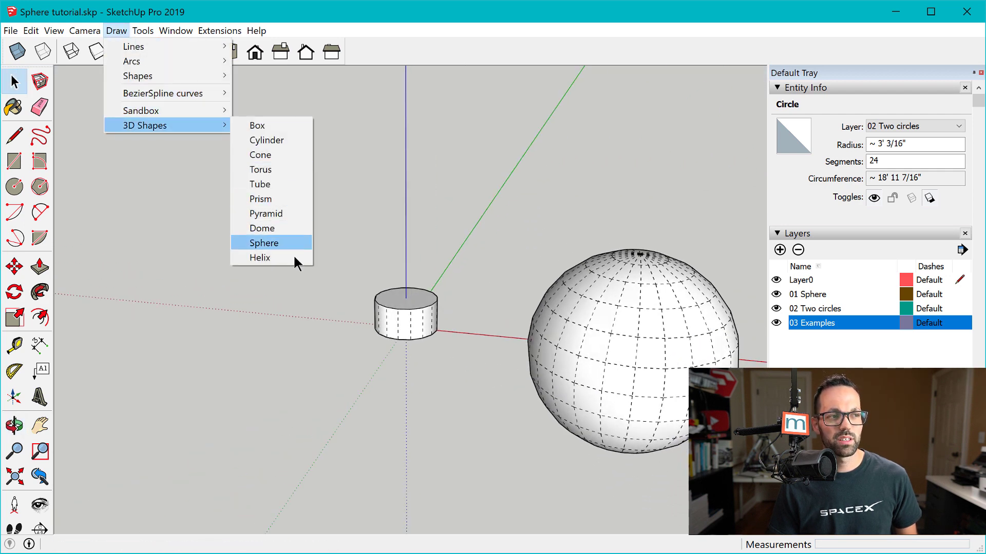